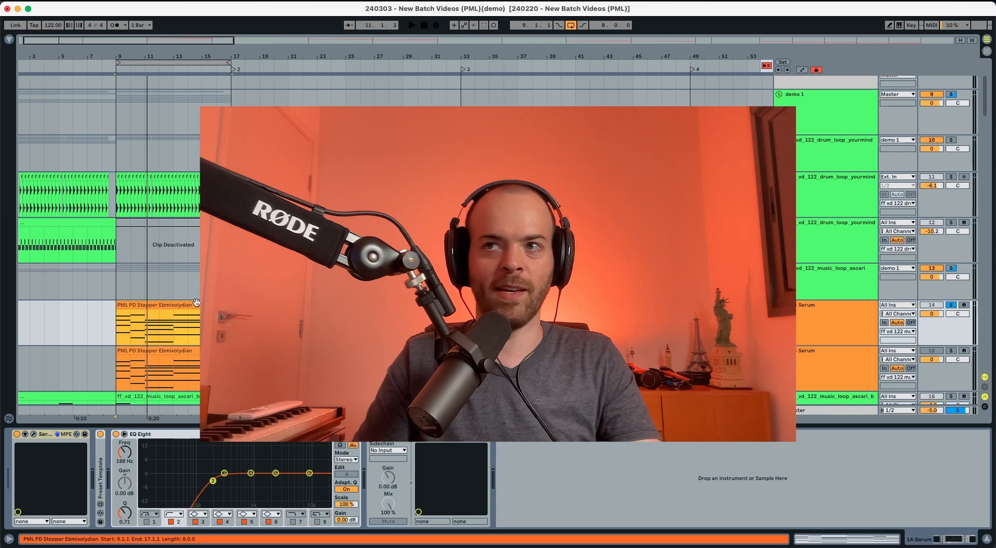
Step: Play the PML PD Stepper Ebmixolydian chord clip and examine its notes in the piano roll
key("space")
double_click(197, 303)
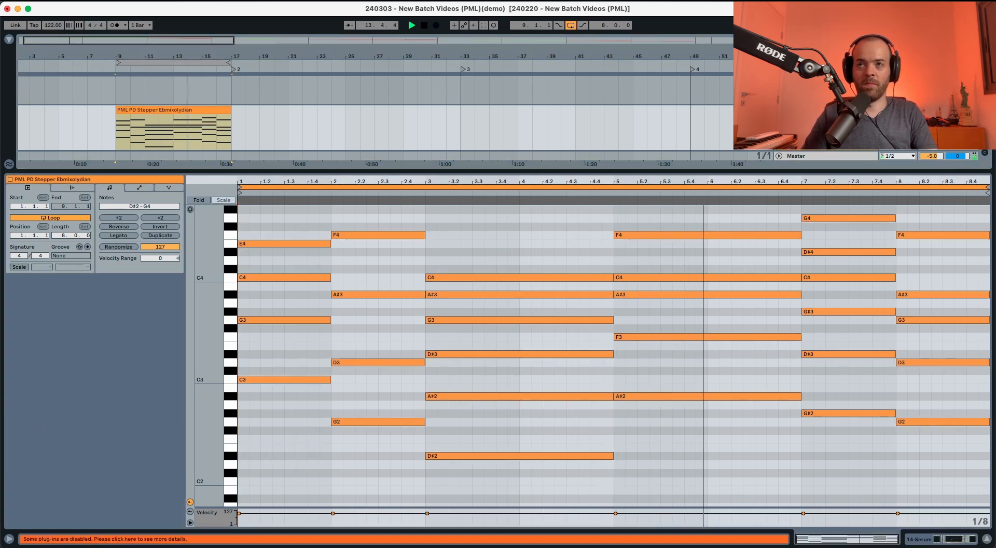
key("space")
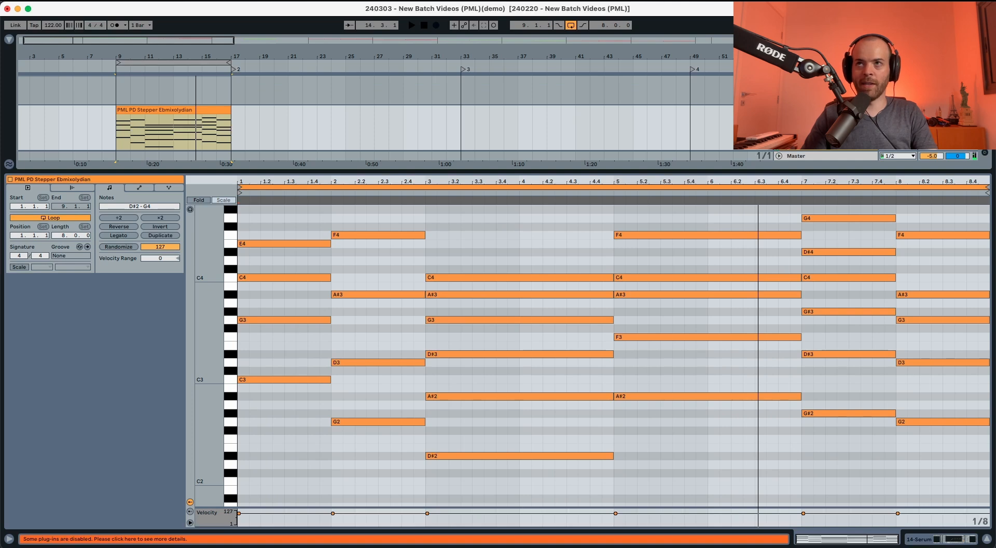
key("space")
key("shift+Tab")
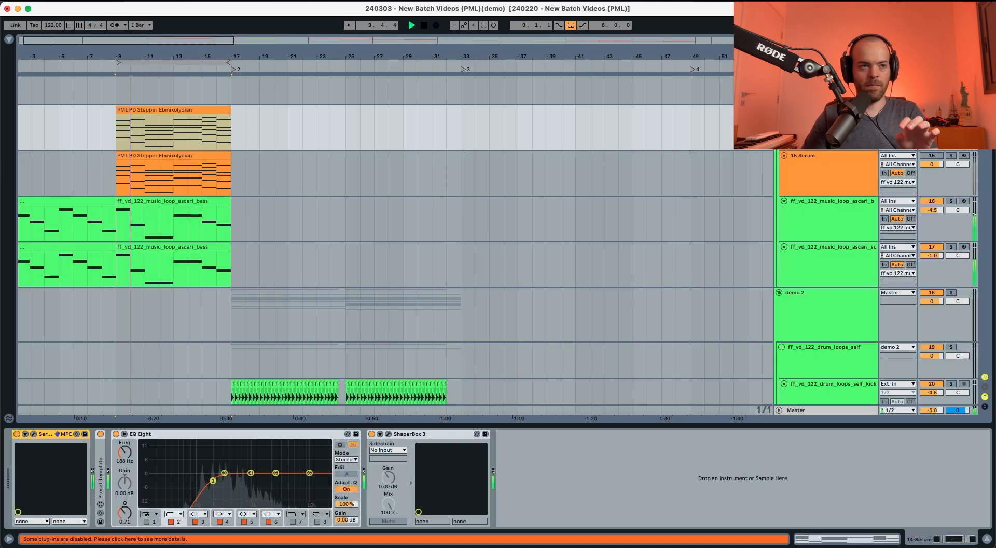
Step: Compare the finished chord sound with EQ Eight and ShaperBox 3 bypassed and re-enabled during playback
left_click(116, 435)
left_click(116, 436)
left_click(372, 434)
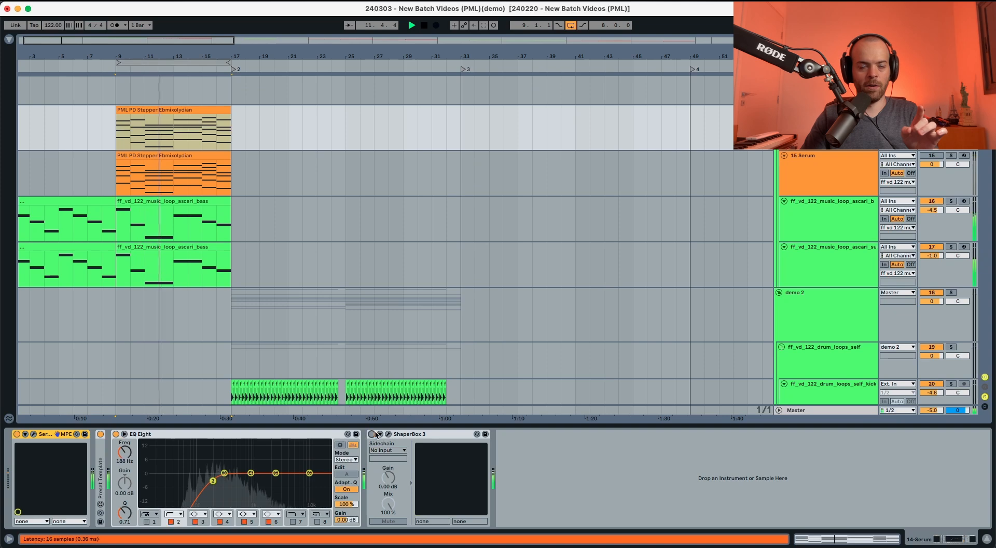
left_click(372, 434)
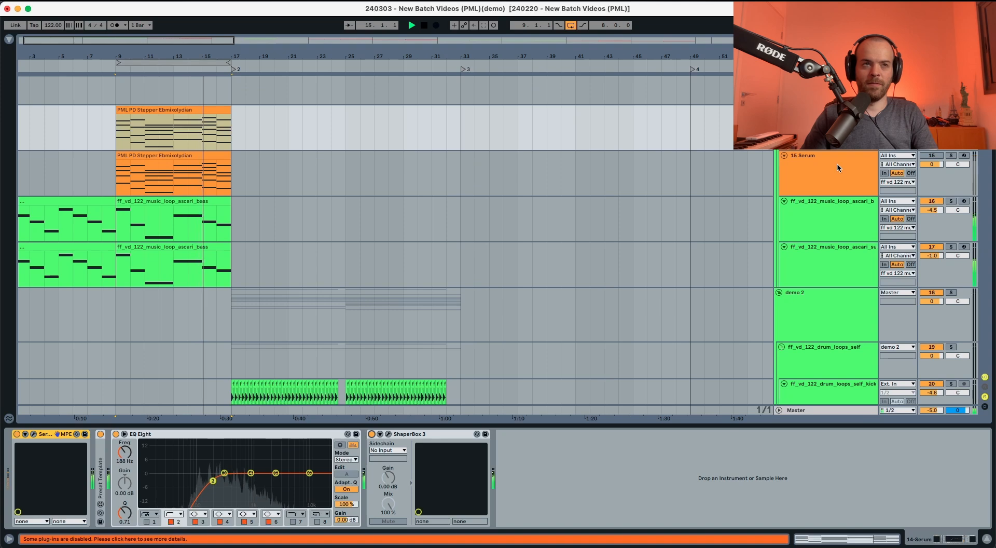
key("space")
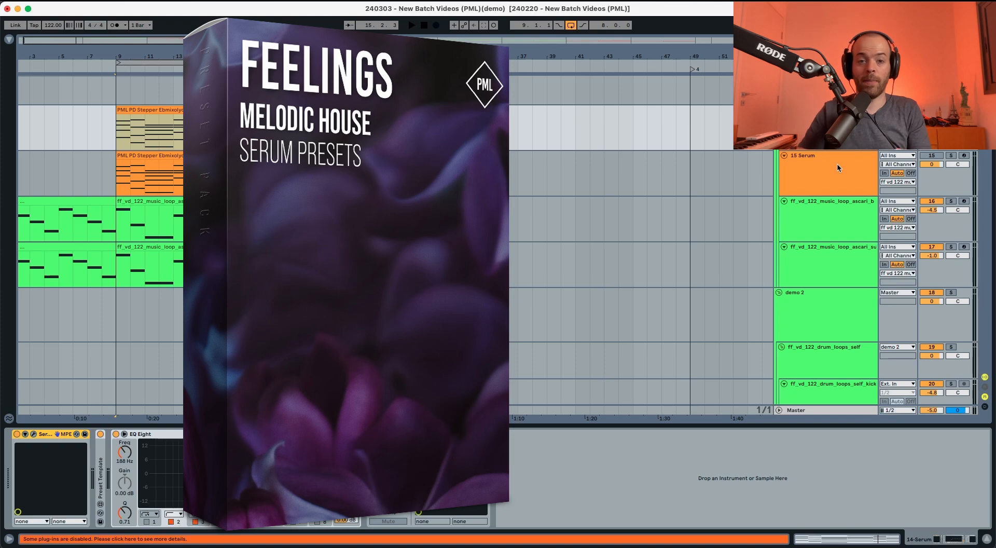
Step: Solo the 15 Serum track and audition the chords with its Init patch in the open synth window
left_click(837, 164)
key("s")
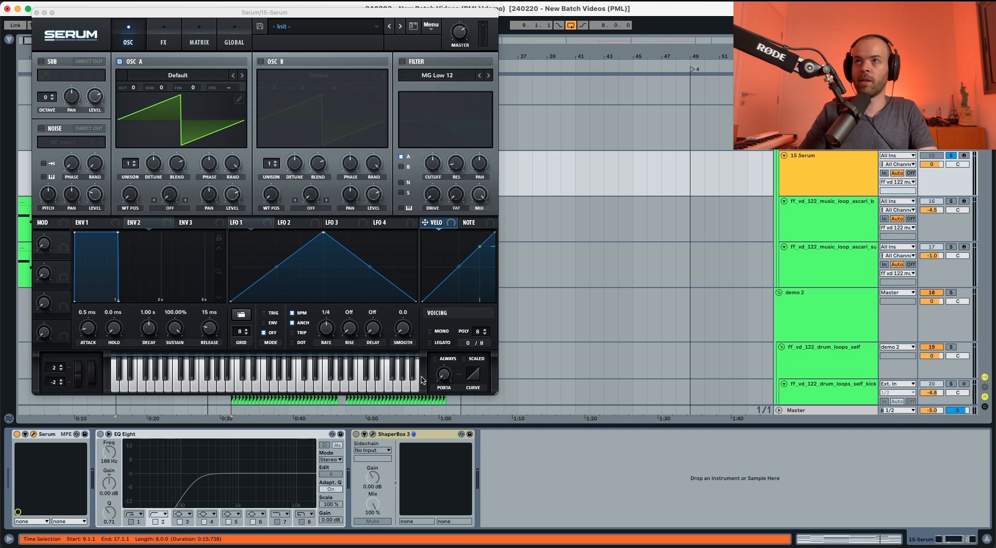
key("space")
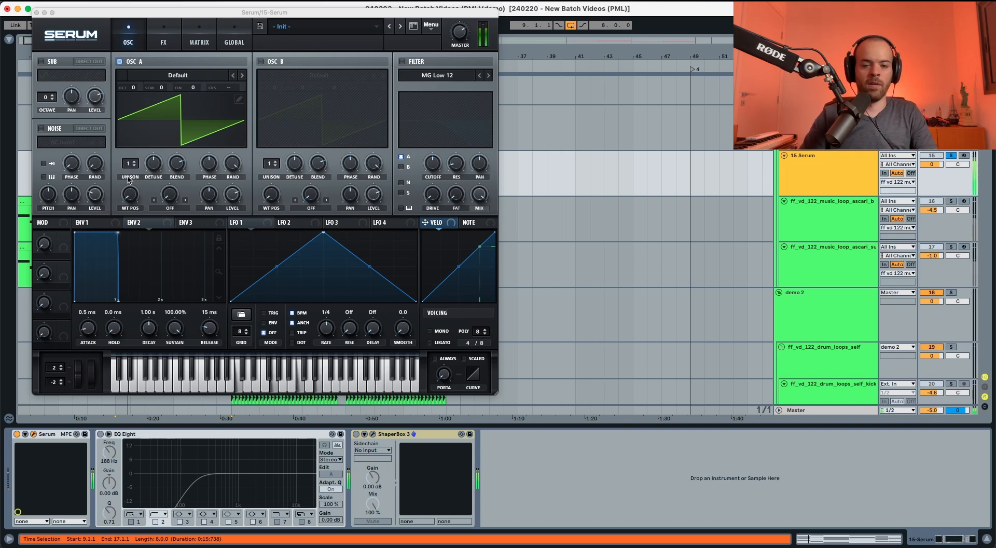
key("space")
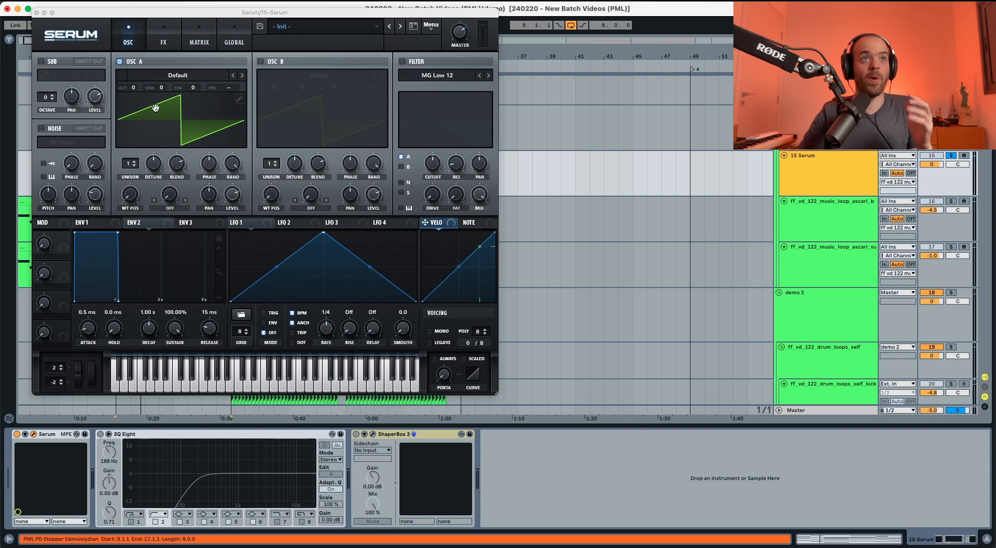
Step: Load the Analog wavetable Basic_McB into oscillator A and raise its wavetable position to a near-sine shape
left_click(170, 78)
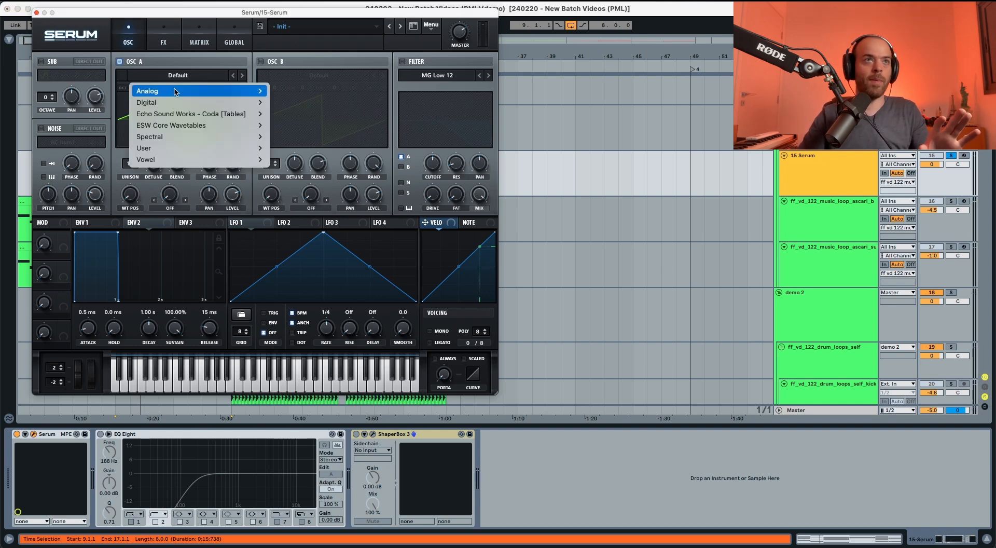
mouse_move(233, 91)
left_click(297, 150)
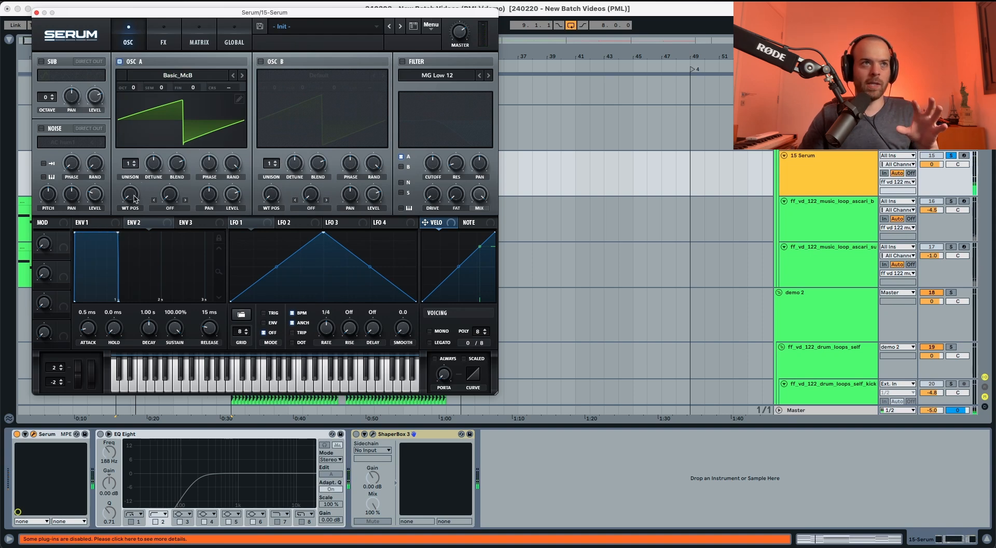
mouse_move(130, 199)
left_click_drag(131, 198, 134, 157)
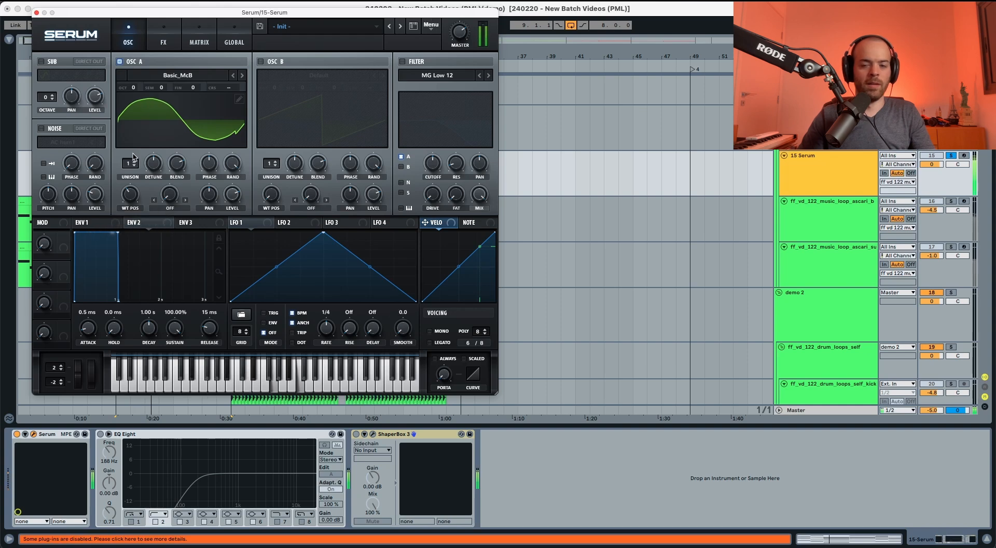
key("space")
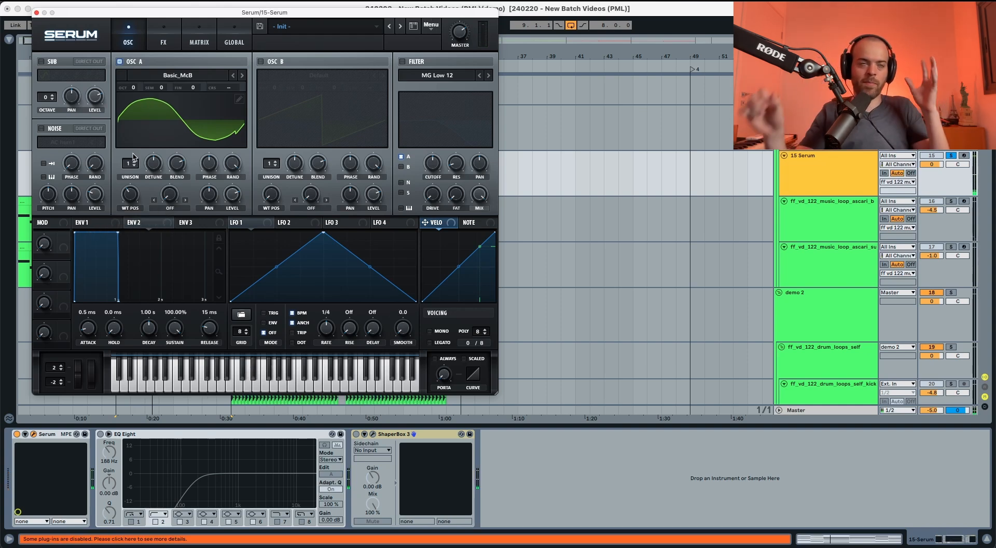
Step: Add a slight Bend - warp to oscillator A and tune it to octave -1 with fine tuning 5
left_click(169, 208)
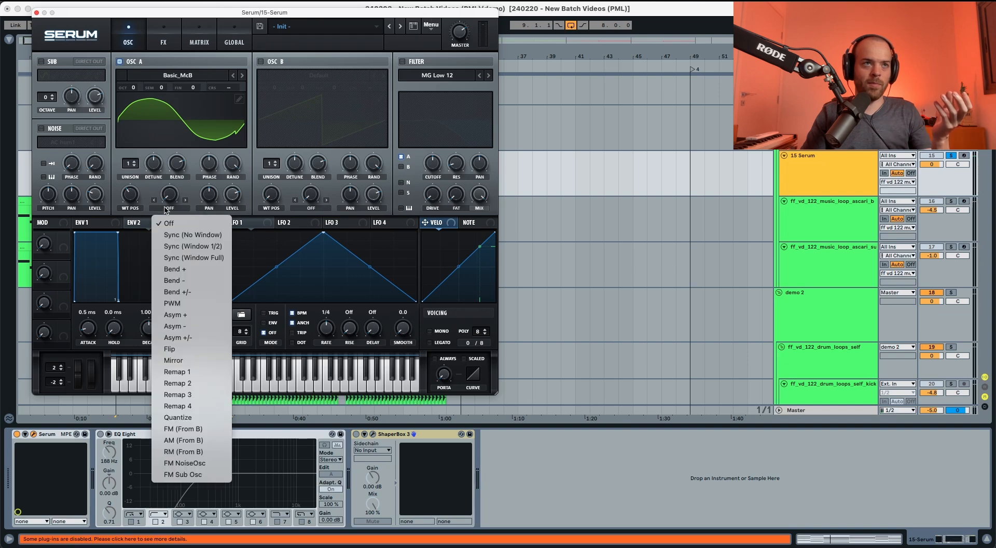
left_click(174, 280)
left_click_drag(168, 192, 170, 169)
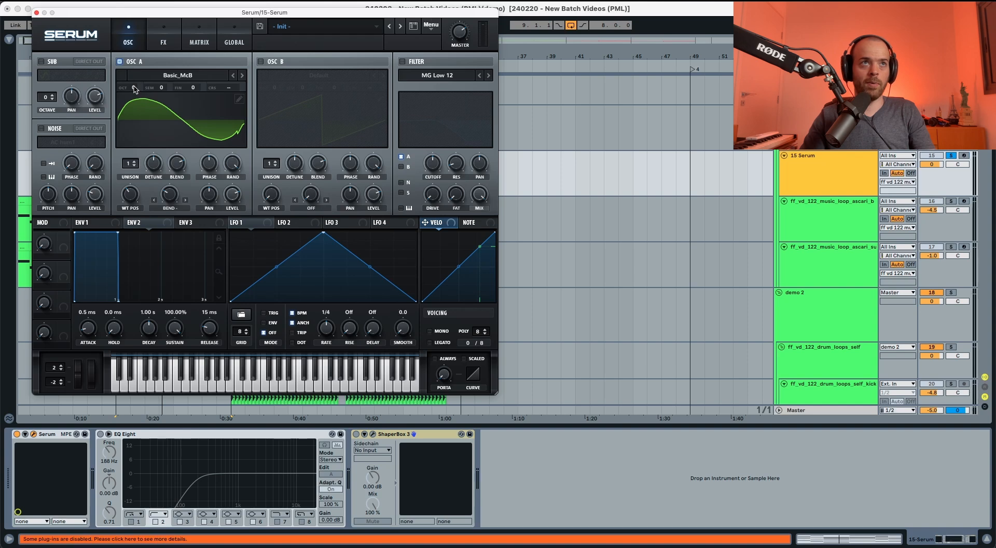
left_click_drag(134, 89, 136, 102)
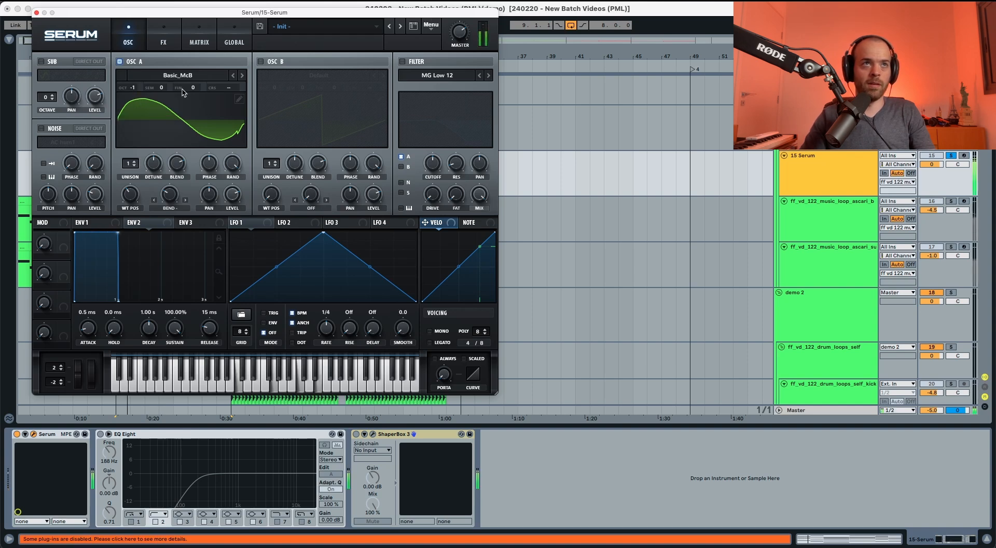
left_click_drag(193, 90, 195, 89)
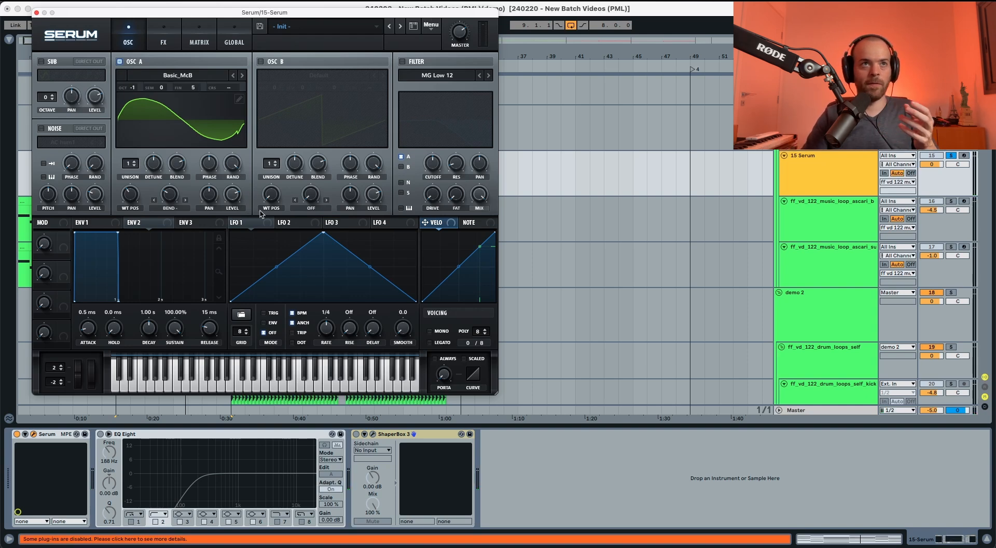
Step: Modulate oscillator A's fine tuning with LFO 1 at a 1/8 rate and an amount of 6
left_click_drag(233, 223, 191, 86)
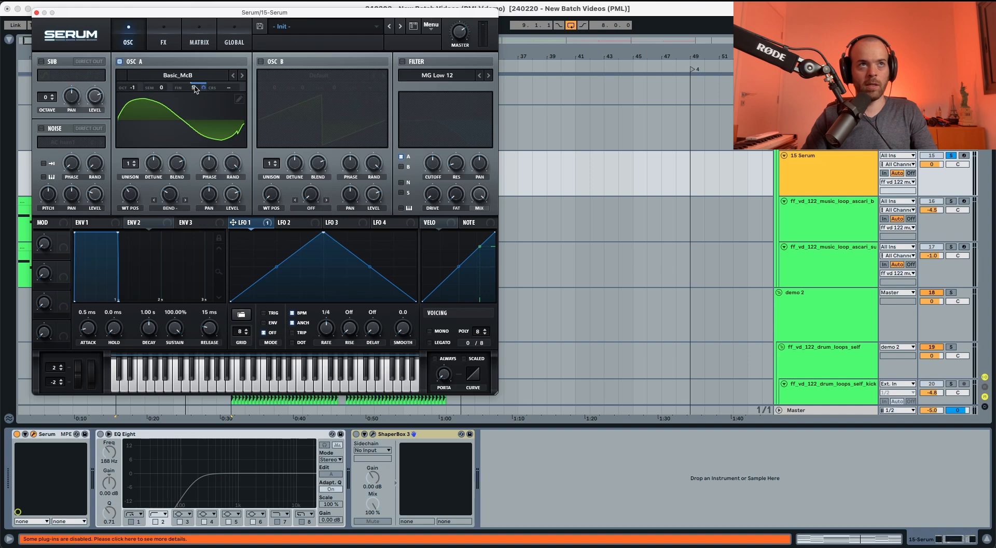
key("space")
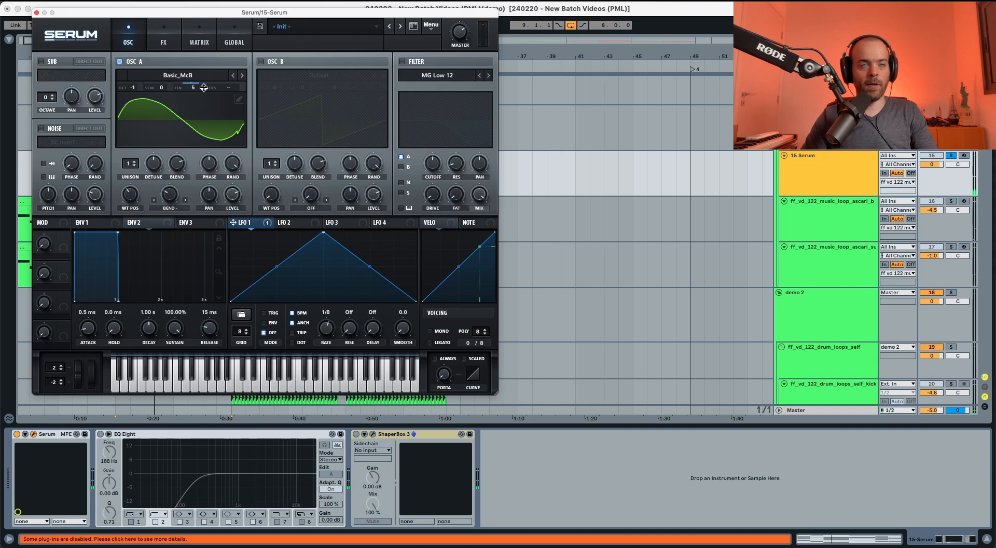
left_click_drag(204, 86, 204, 88)
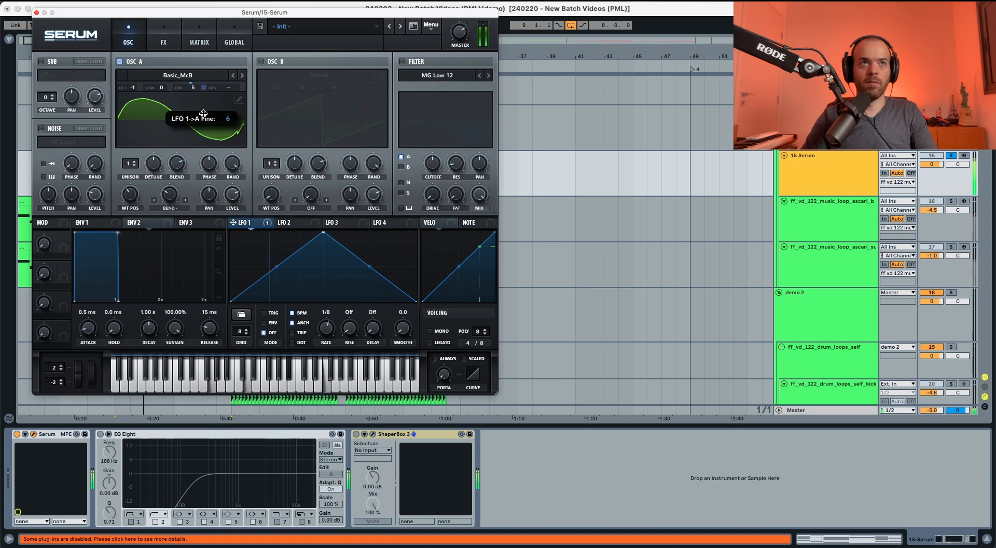
left_click_drag(203, 114, 203, 114)
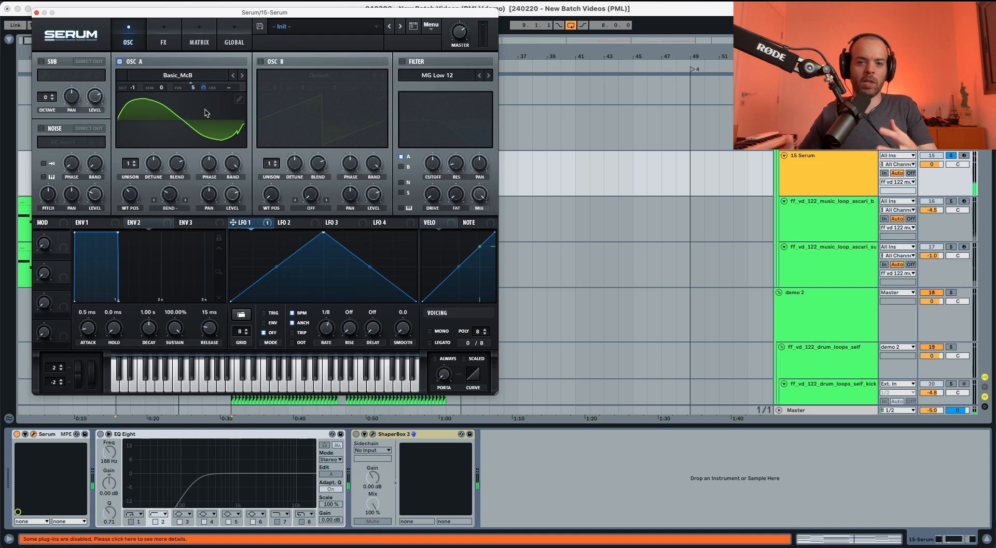
Step: Enable oscillator B and load the Digital wavetable Dist WaTech into it
left_click(261, 62)
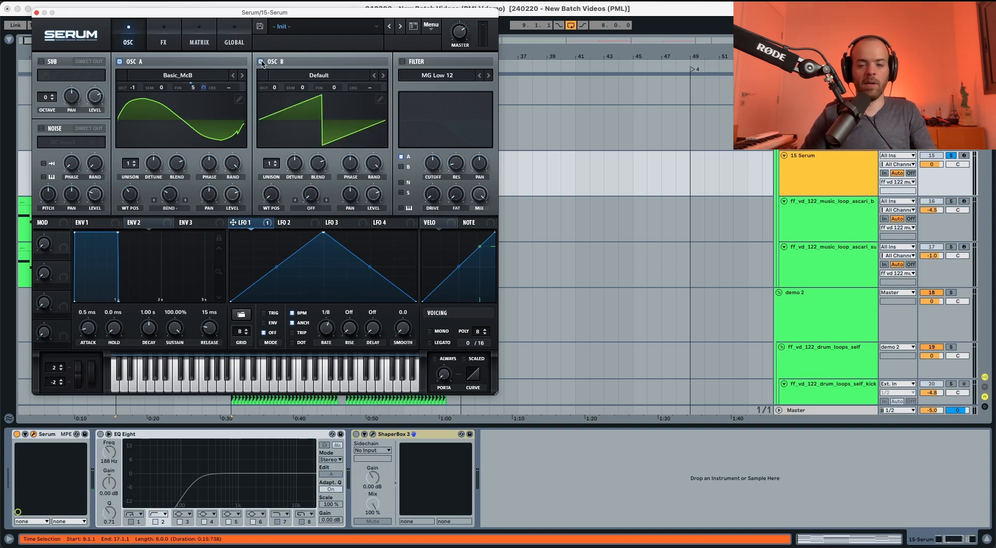
left_click(285, 77)
mouse_move(363, 102)
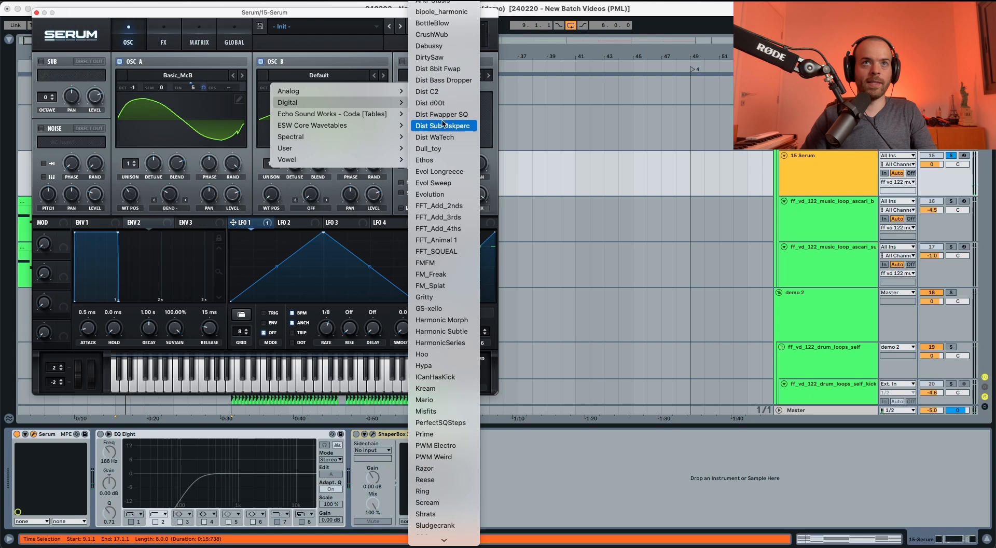
left_click(444, 138)
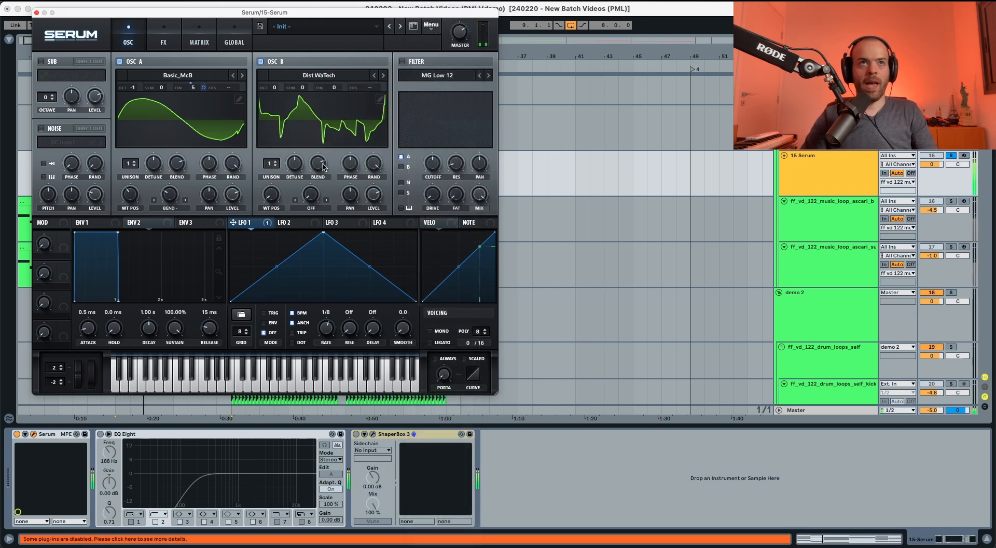
Step: Set oscillator B's fine tuning to 3 and its unison to 5 voices, with reduced detune and adjusted blend
left_click_drag(342, 92, 340, 88)
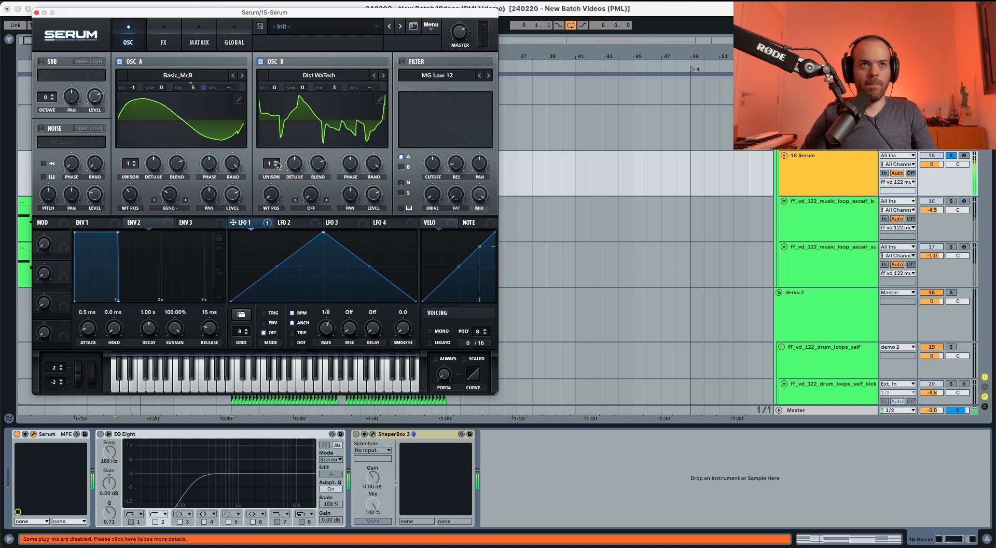
left_click_drag(270, 165, 272, 156)
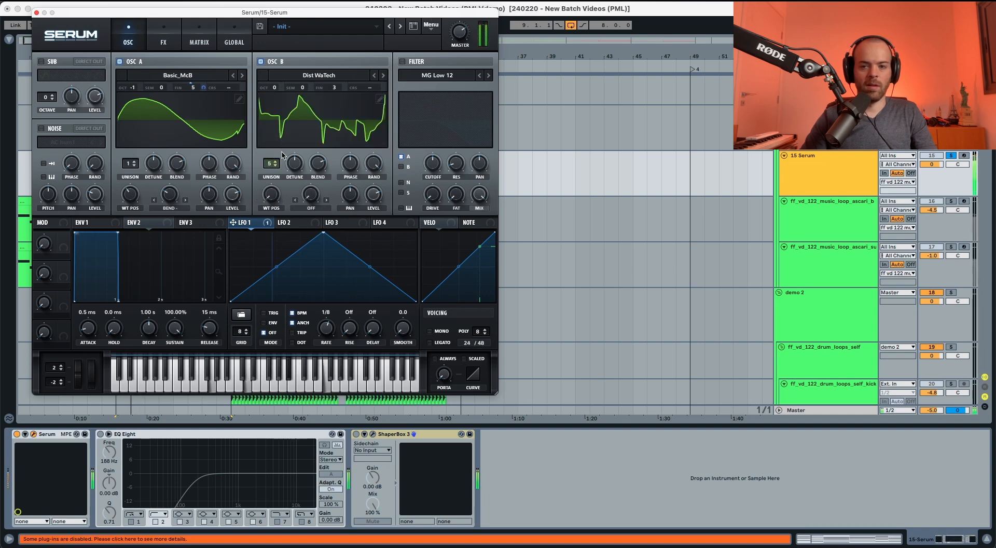
left_click_drag(288, 161, 313, 183)
left_click(316, 165)
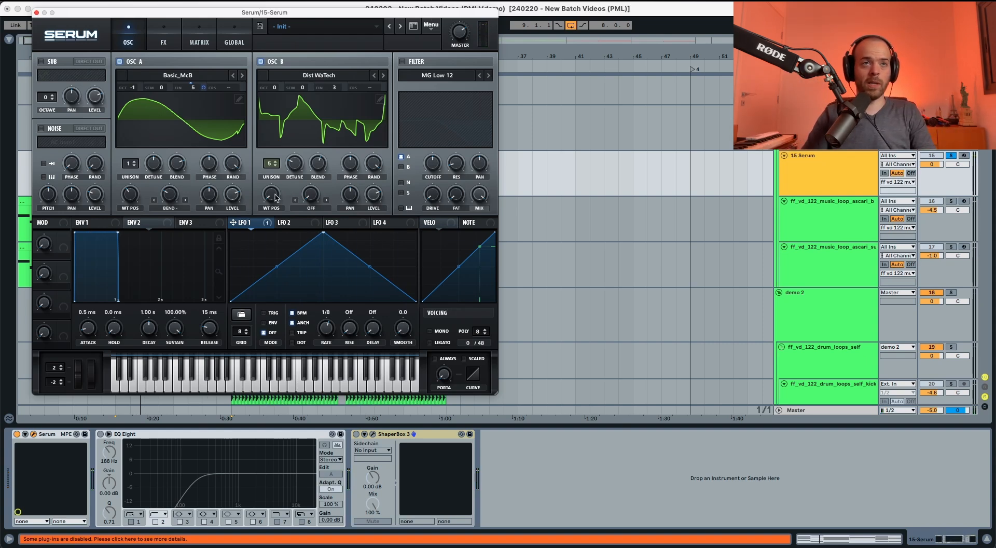
Step: Raise oscillator B's wavetable position and add a moderate FM (From A) warp to it
left_click_drag(275, 199, 274, 167)
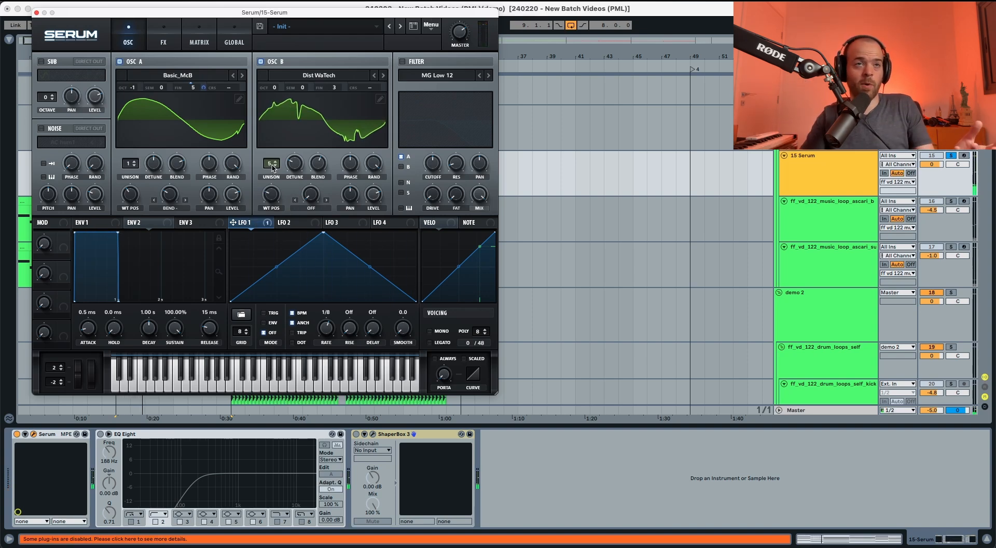
left_click(307, 209)
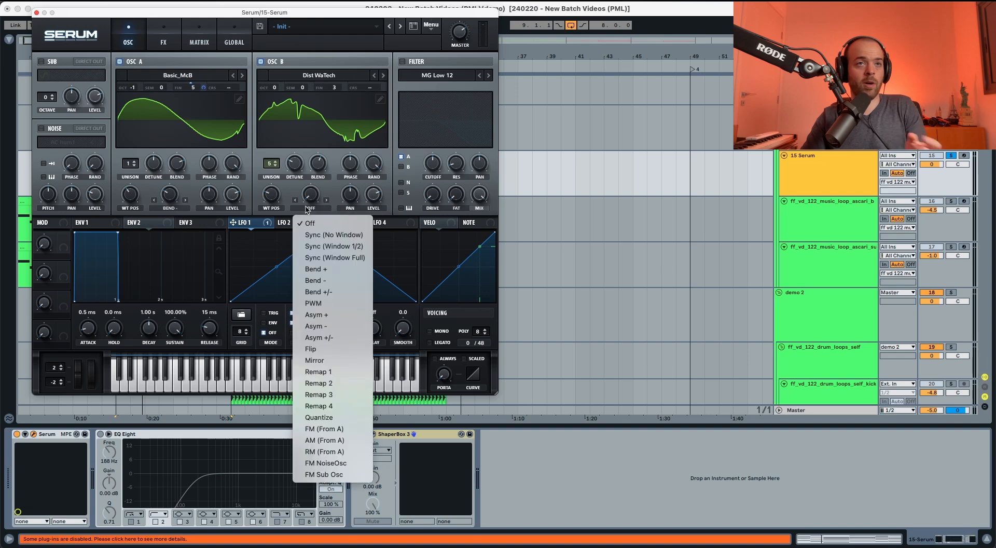
left_click(340, 407)
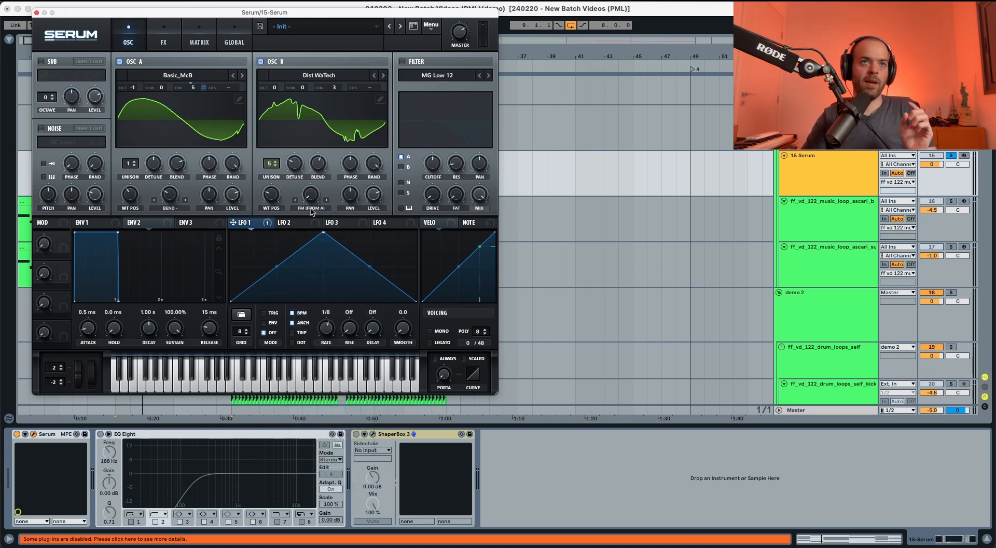
left_click_drag(310, 196, 311, 173)
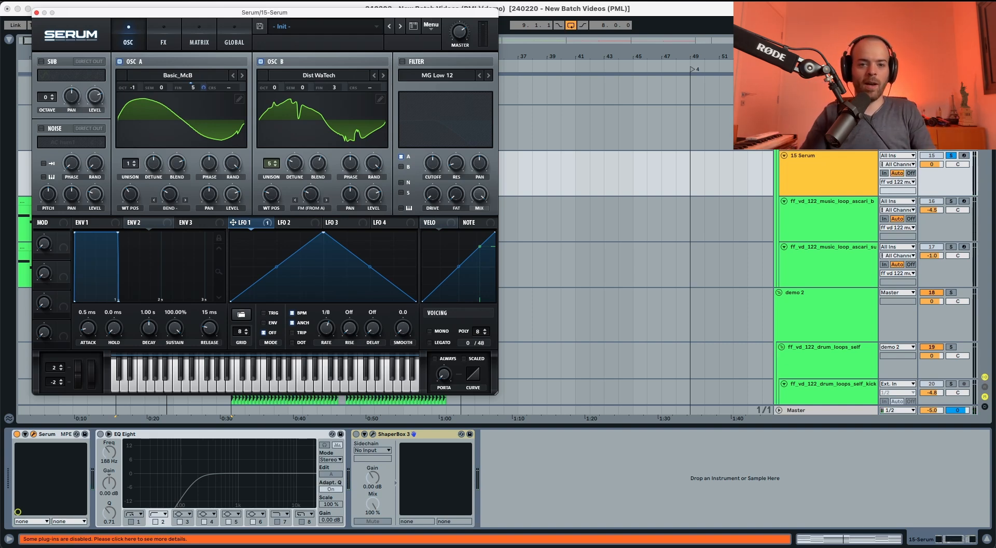
Step: Enable the MG Low 12 filter for oscillators A and B and noise, lowering the cutoff and adding some drive
left_click(403, 62)
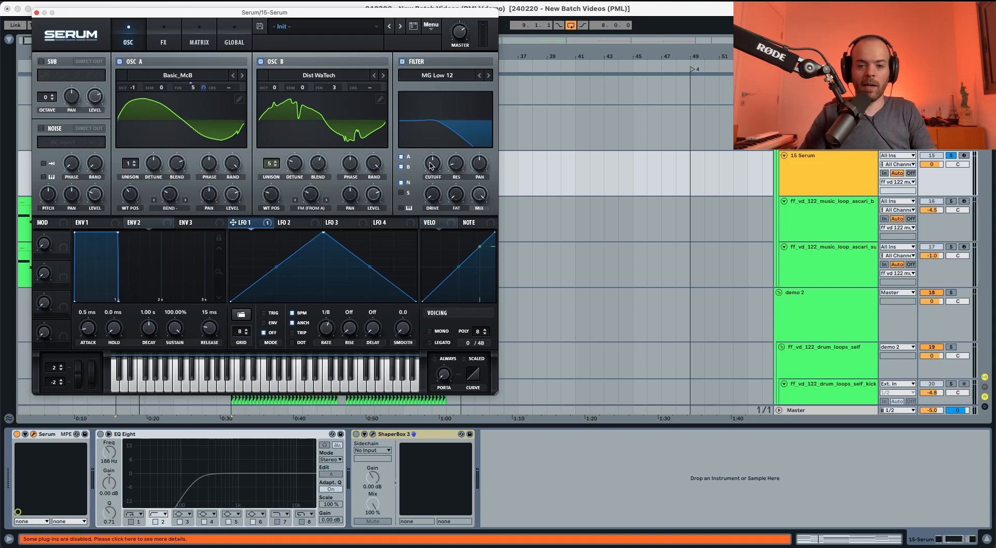
mouse_move(433, 163)
left_click_drag(433, 172, 430, 187)
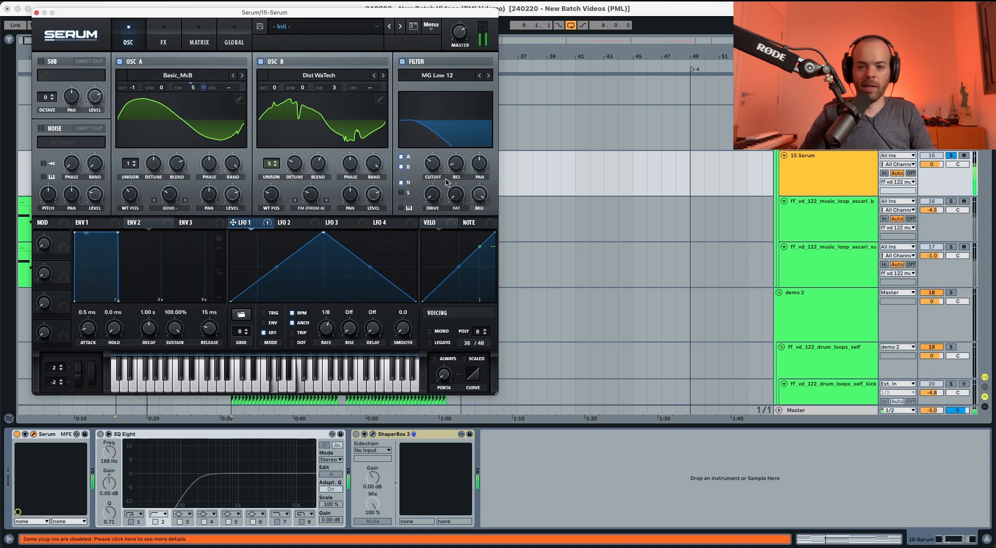
mouse_move(436, 201)
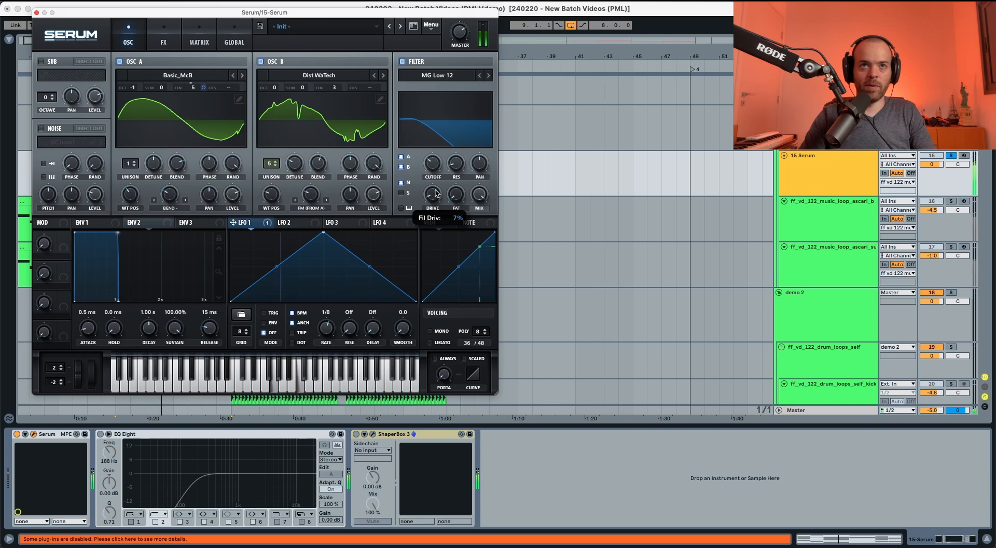
left_click_drag(437, 193, 456, 178)
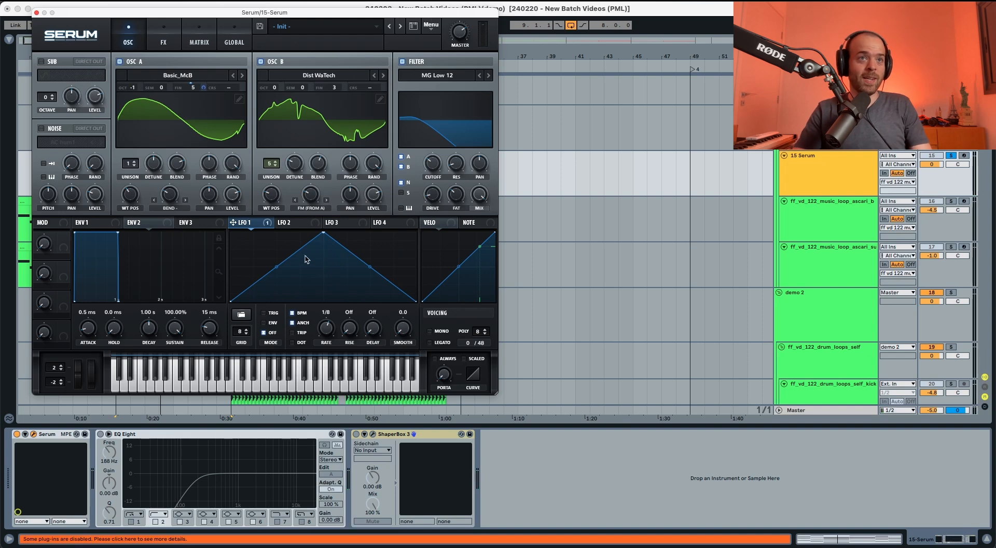
Step: Set LFO 2 to Trig mode with a dotted 1/4 rate and assign it to the filter cutoff
left_click(284, 223)
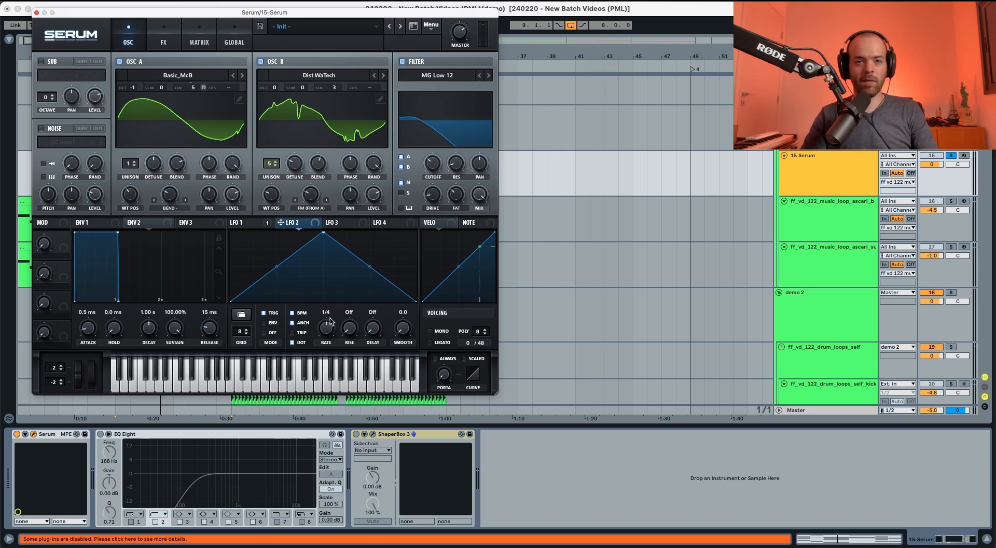
left_click_drag(323, 228, 425, 170)
key("space")
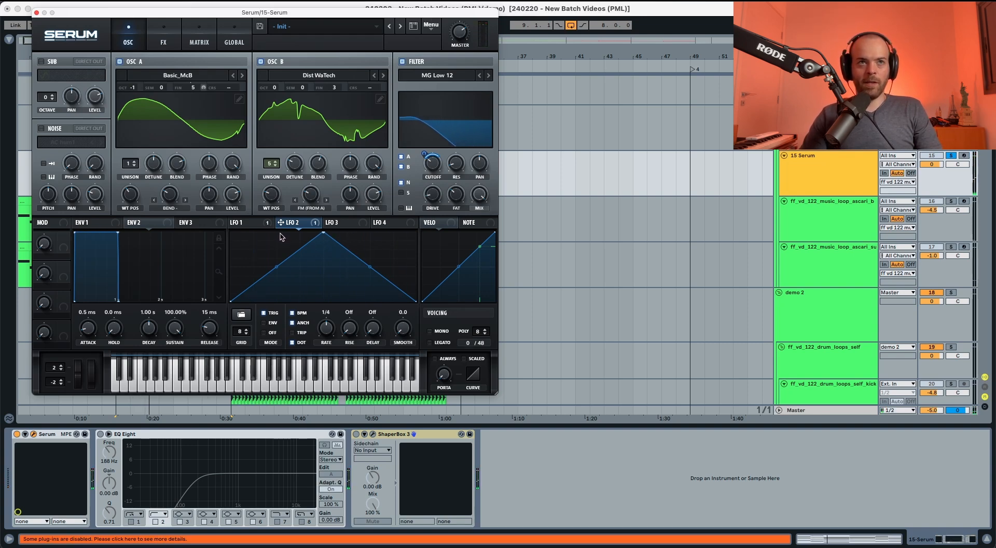
Step: Reshape LFO 2 into three peaks with drops to zero between them and a flat start at zero
double_click(282, 233)
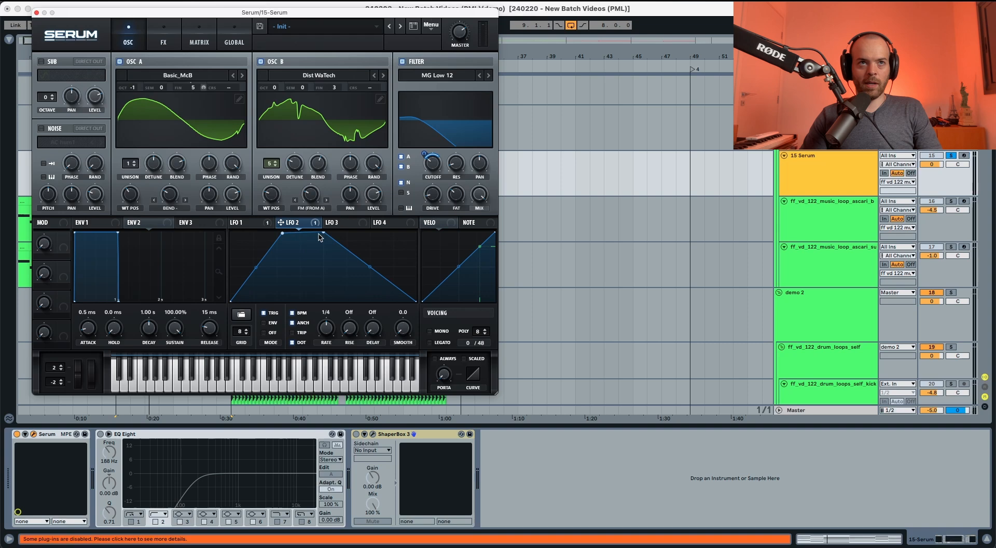
double_click(377, 235)
left_click_drag(325, 232, 327, 239)
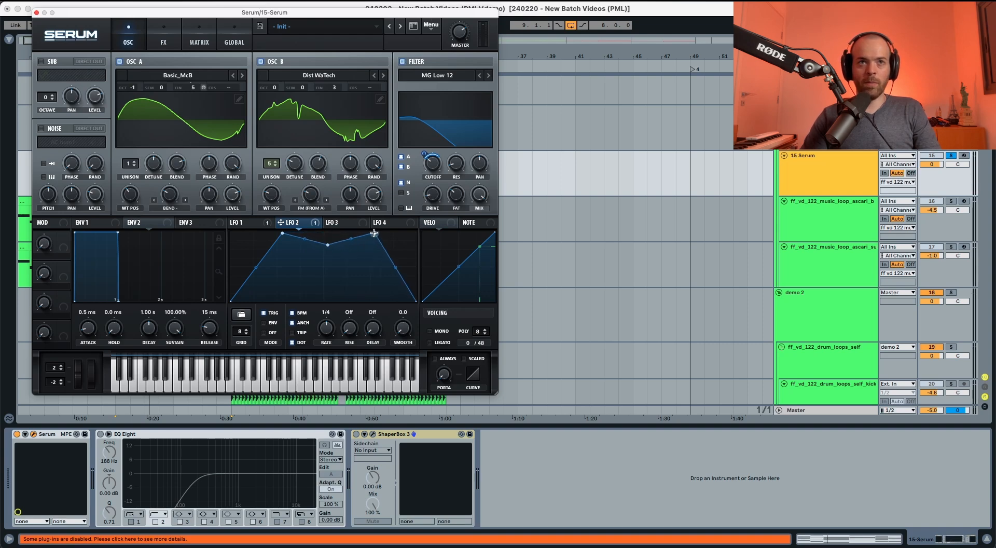
double_click(365, 302)
double_click(315, 300)
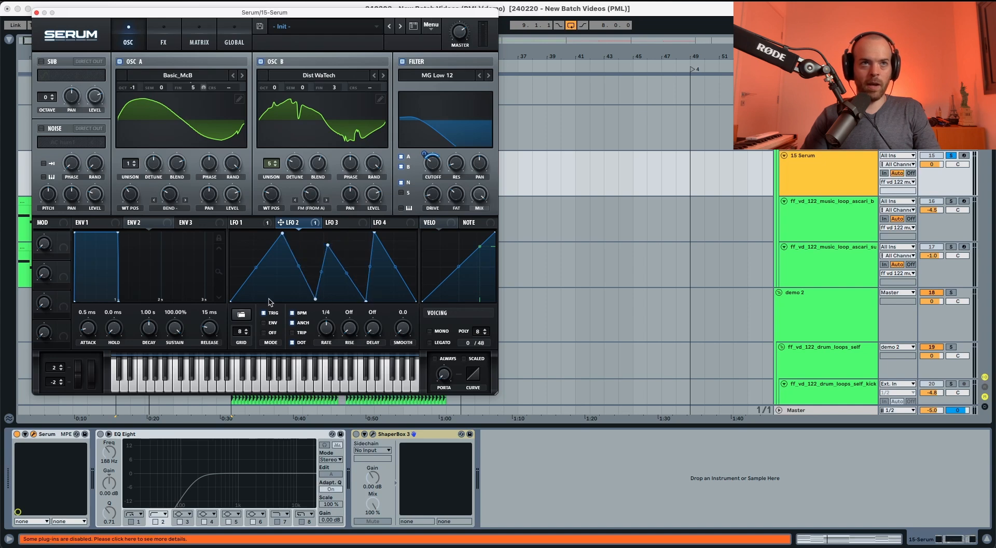
double_click(268, 301)
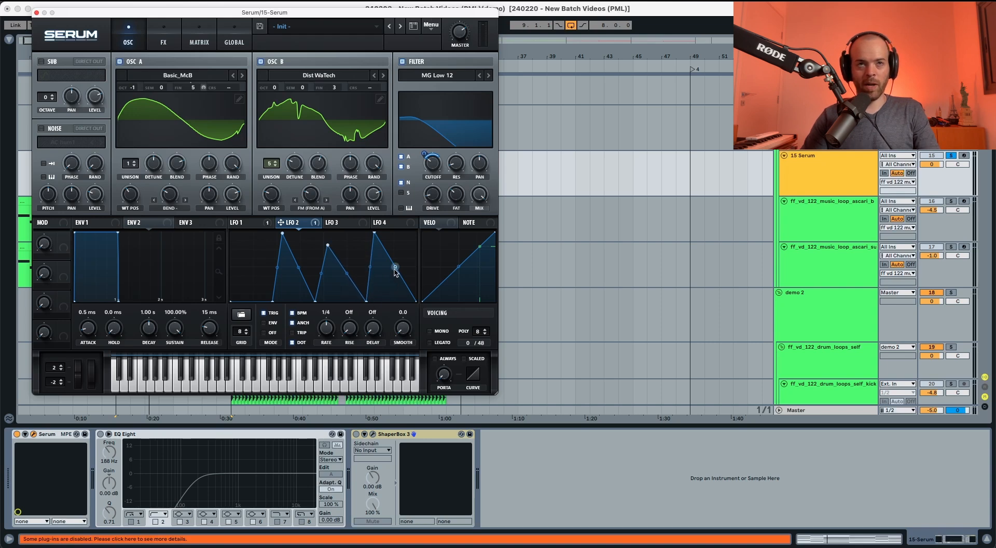
Step: Curve LFO 2's slopes inward into pluck-like decays and shift its peaks slightly earlier
left_click_drag(394, 270, 394, 289)
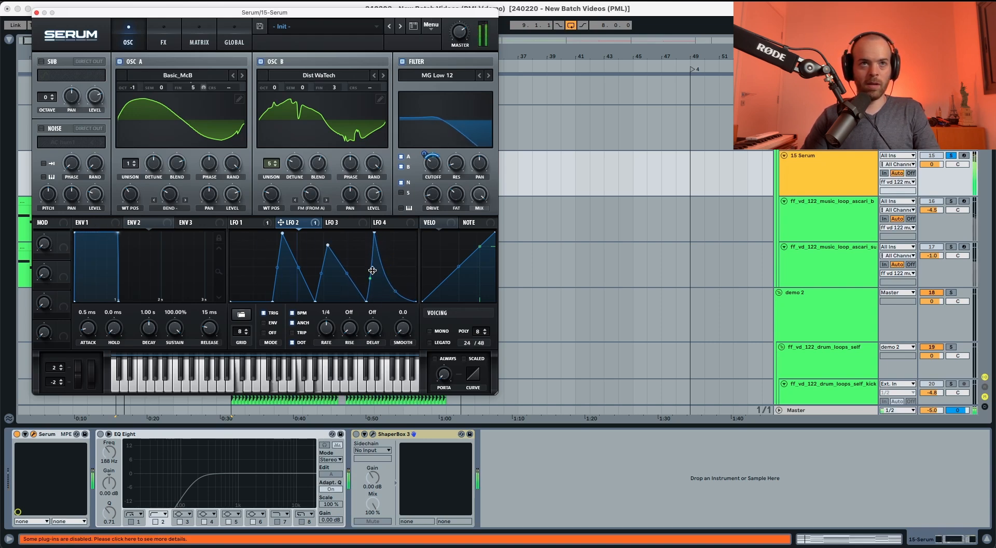
left_click_drag(346, 275, 278, 275)
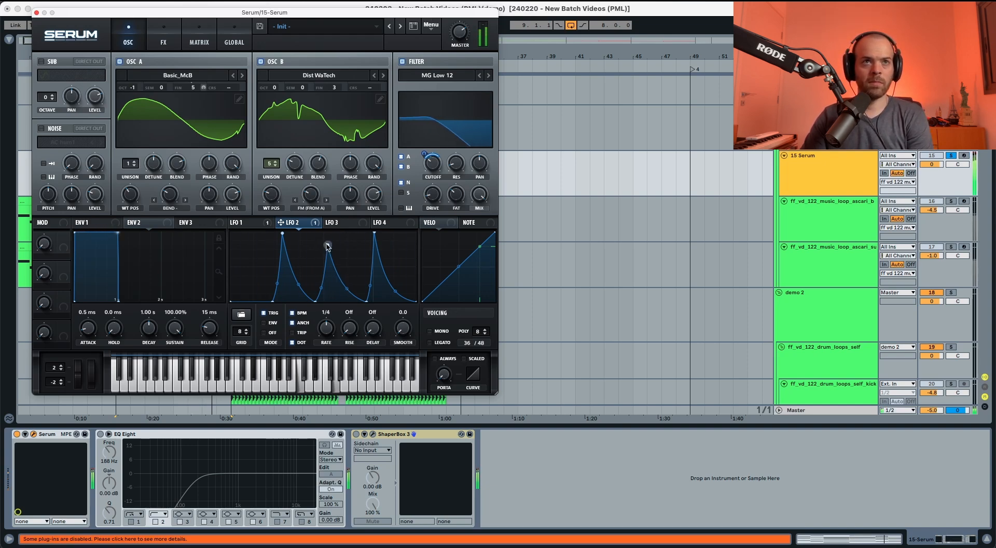
left_click_drag(328, 247, 281, 234)
left_click_drag(376, 235, 371, 234)
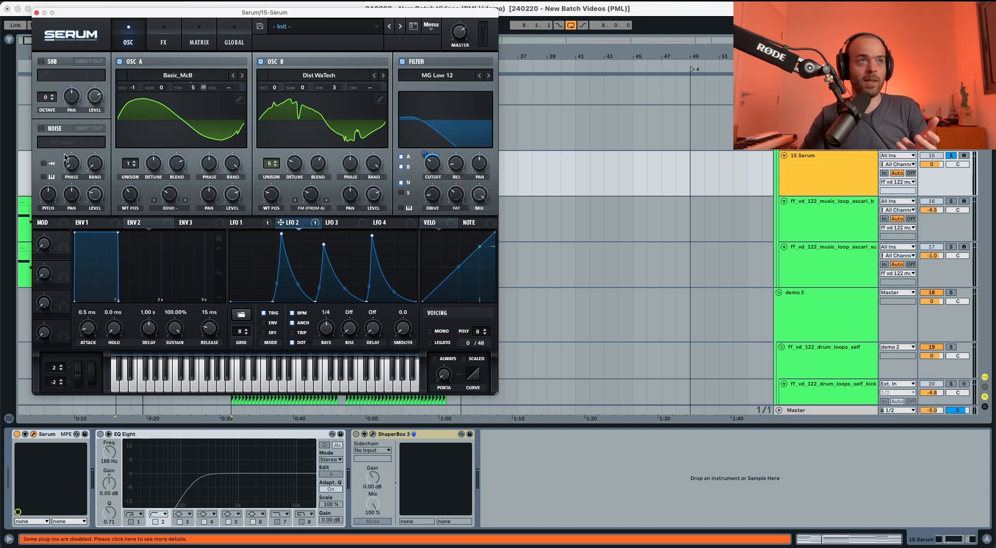
Step: Enable the noise oscillator with direct output, modulate its level with LFO 2, and load the Analog noise ARP circuit
left_click(41, 128)
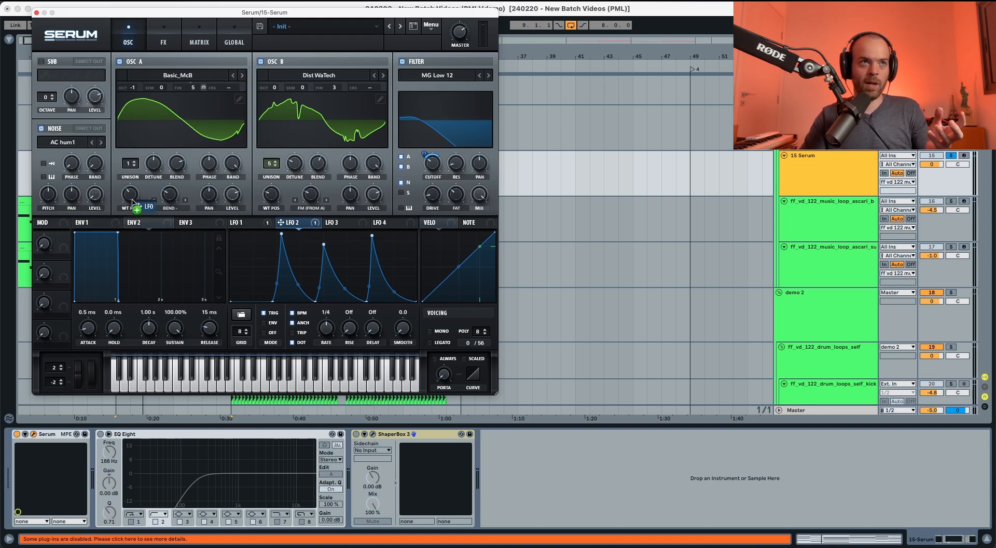
left_click_drag(132, 202, 87, 233)
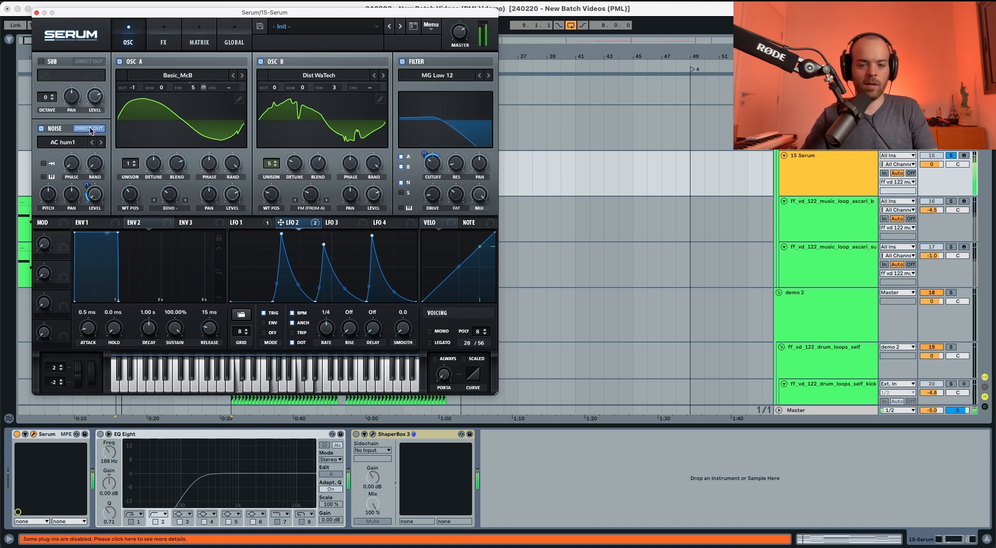
left_click(59, 144)
mouse_move(66, 158)
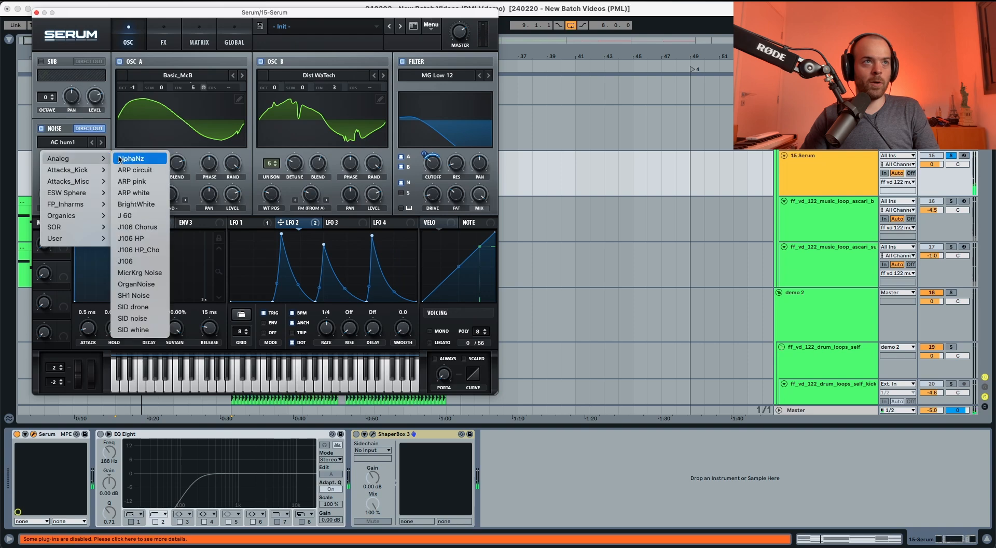
left_click(133, 169)
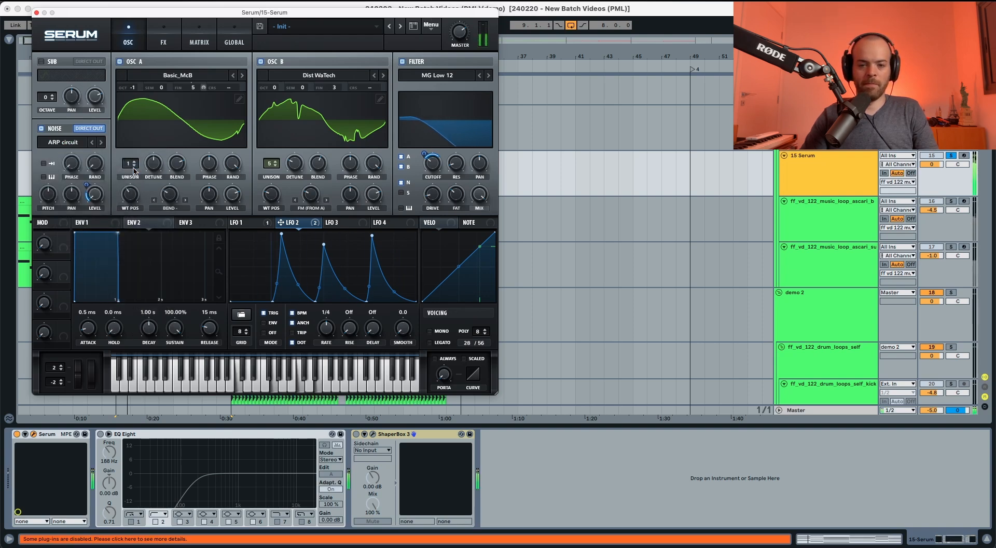
key("space")
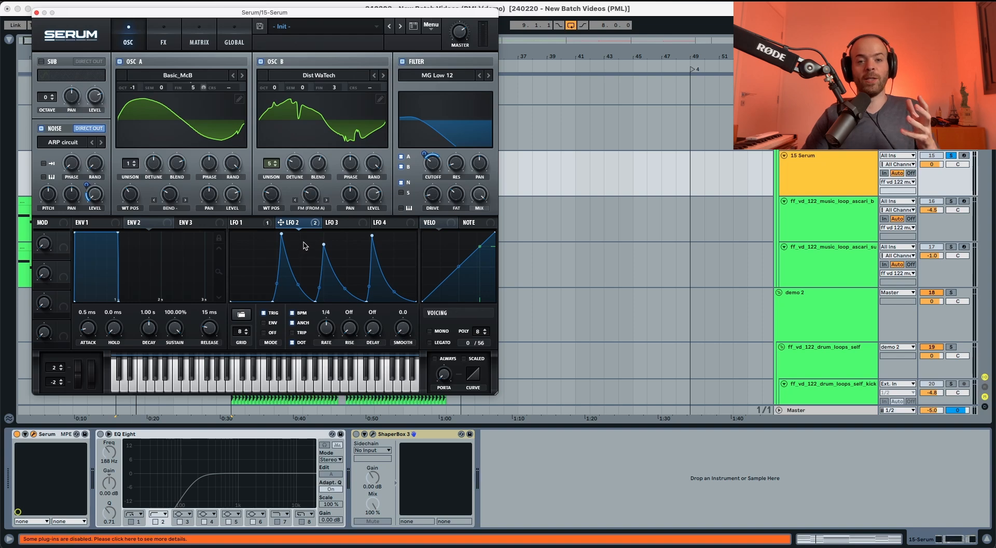
Step: Modulate oscillator B's wavetable position with LFO 2 by about 55 and audition the chords
left_click_drag(314, 226, 263, 187)
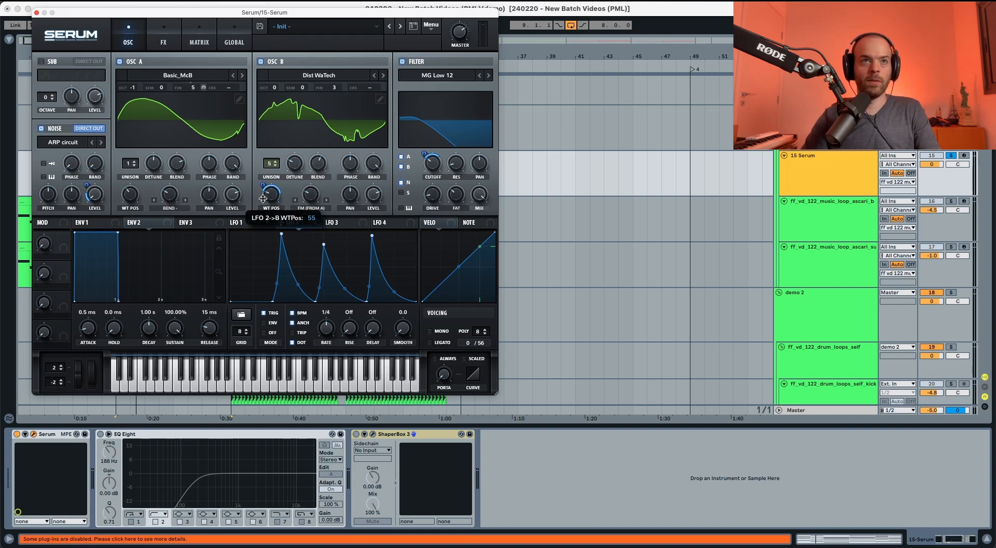
key("space")
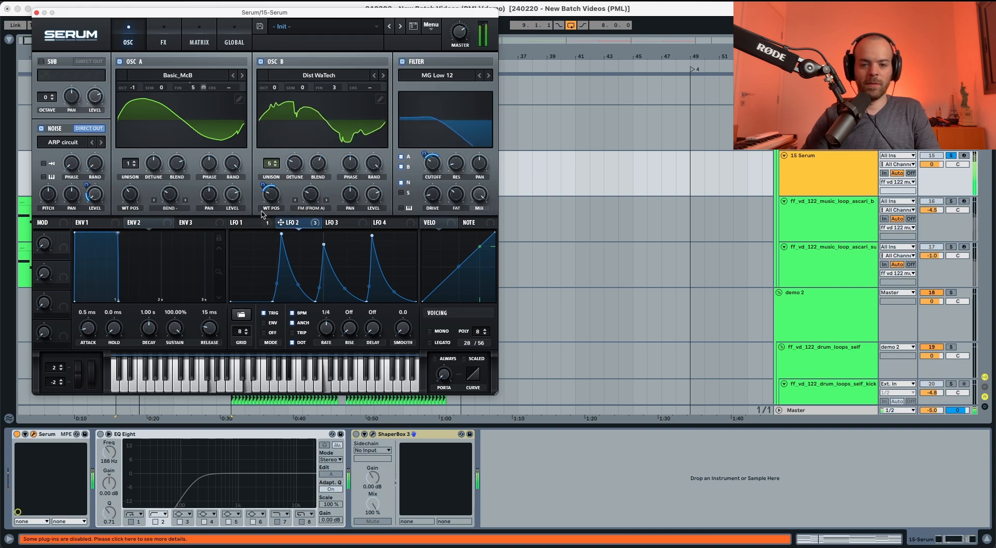
key("space")
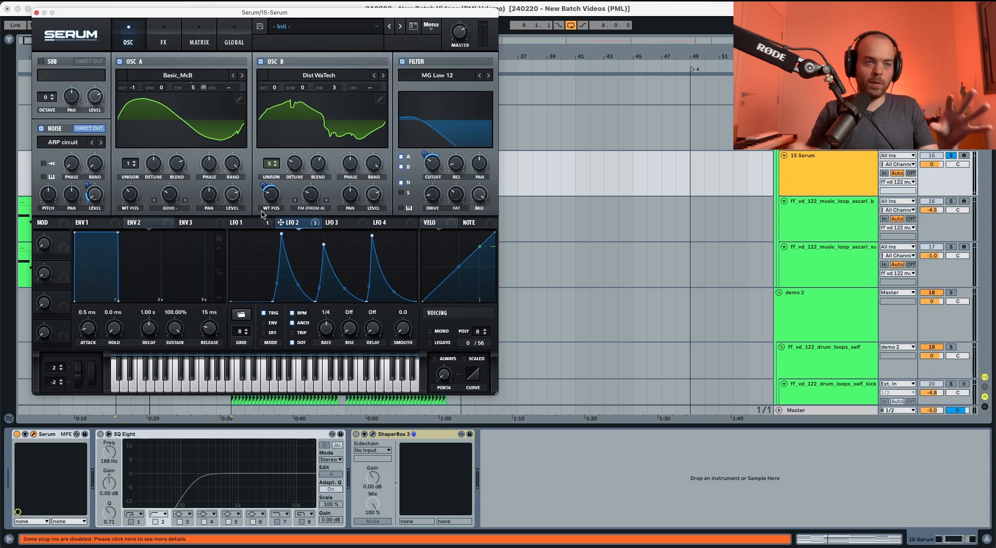
Step: Shape envelope 1 with 336 ms attack, 189 ms hold, -2.1 dB sustain and 422 ms release
left_click(88, 222)
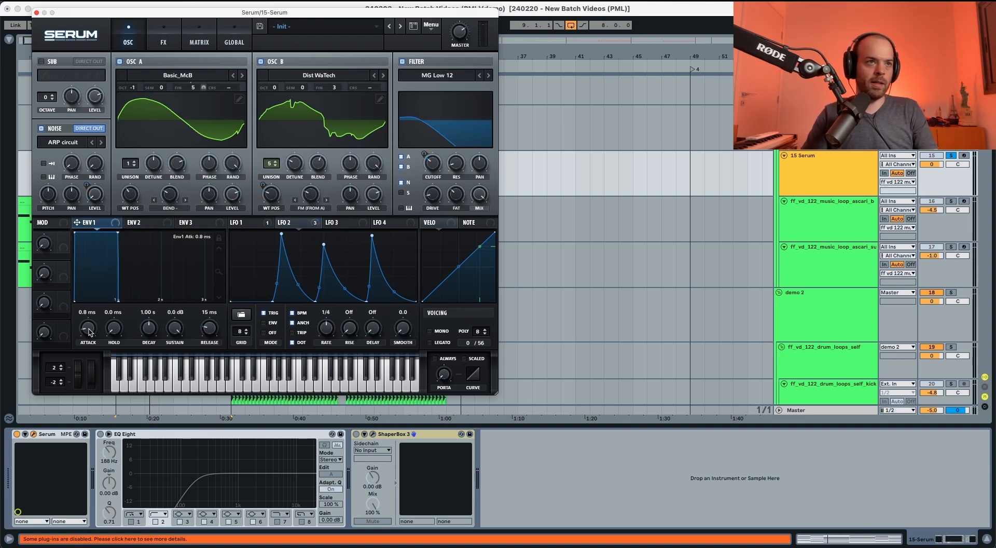
left_click_drag(89, 325, 94, 303)
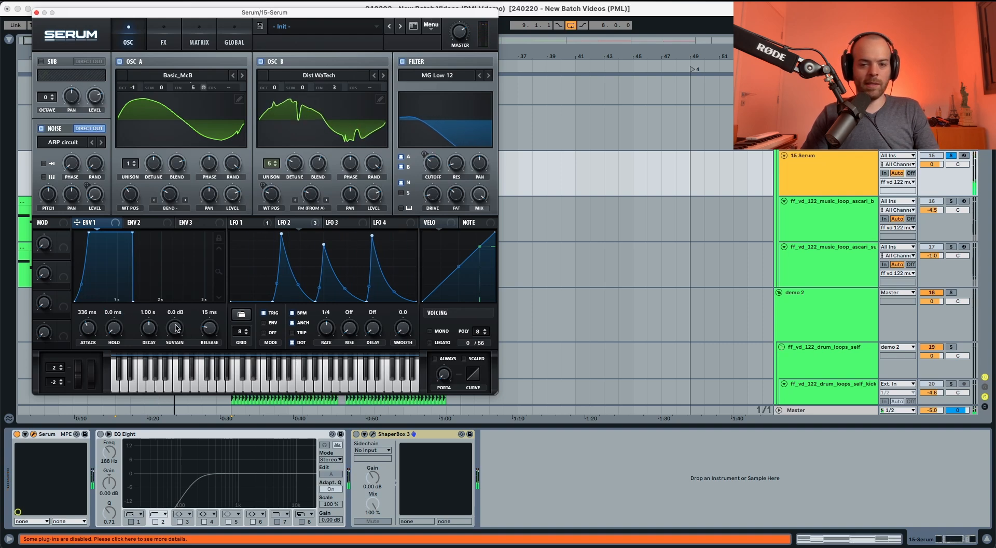
left_click_drag(176, 331, 177, 341)
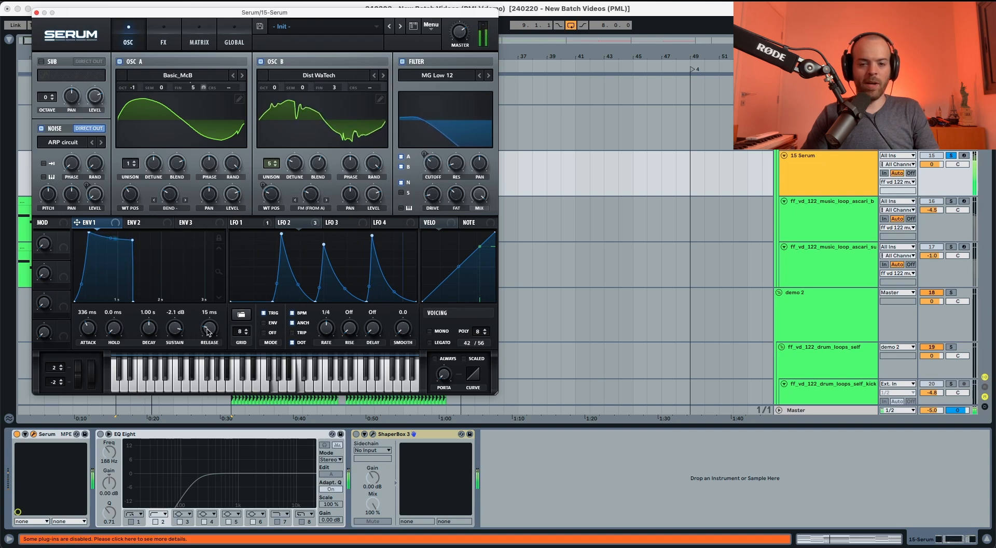
left_click_drag(208, 332, 213, 312)
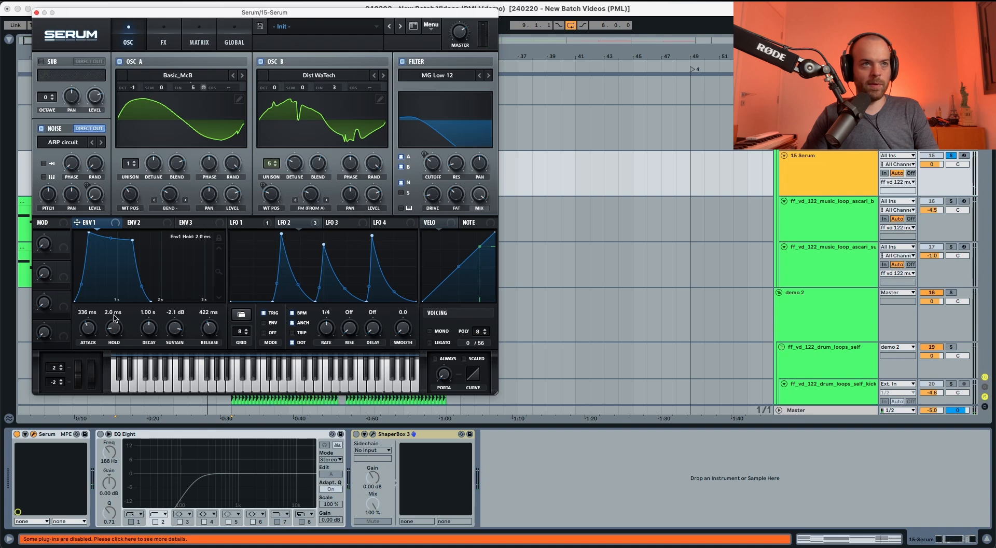
left_click_drag(117, 309, 122, 300)
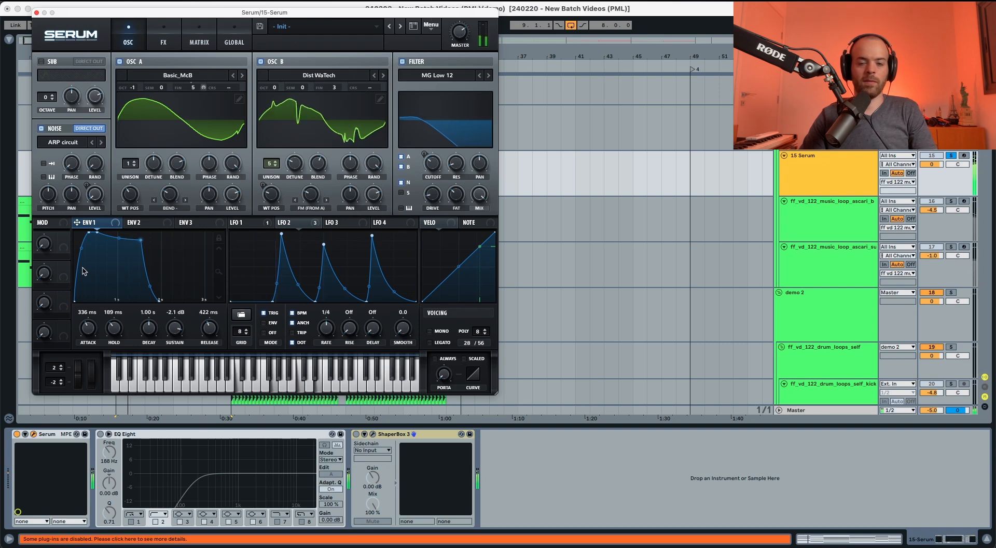
Step: Assign envelope 2 to the filter cutoff with 234 ms attack, 1.16 s decay, 71.23% sustain and 1.59 s release
left_click(143, 224)
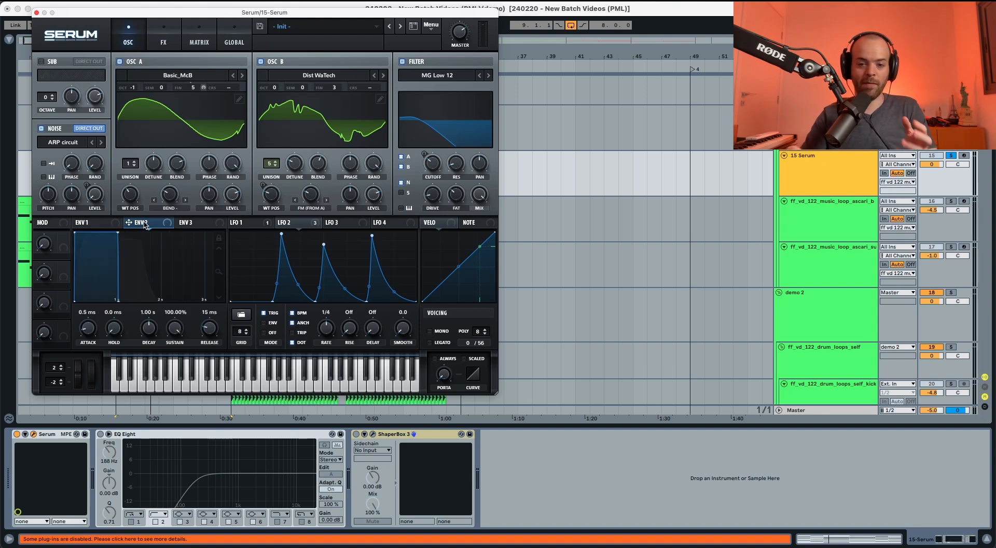
left_click_drag(152, 225, 424, 187)
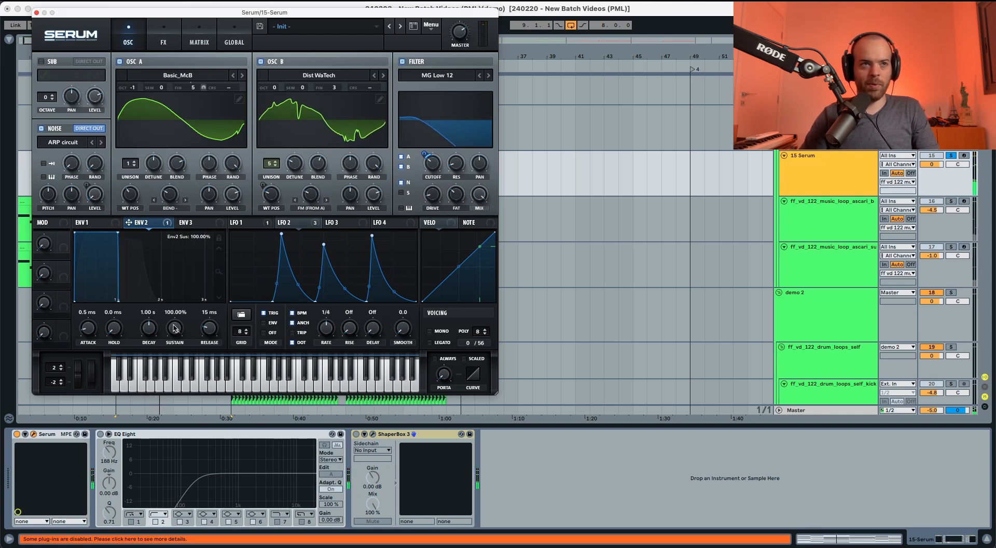
left_click_drag(174, 328, 172, 357)
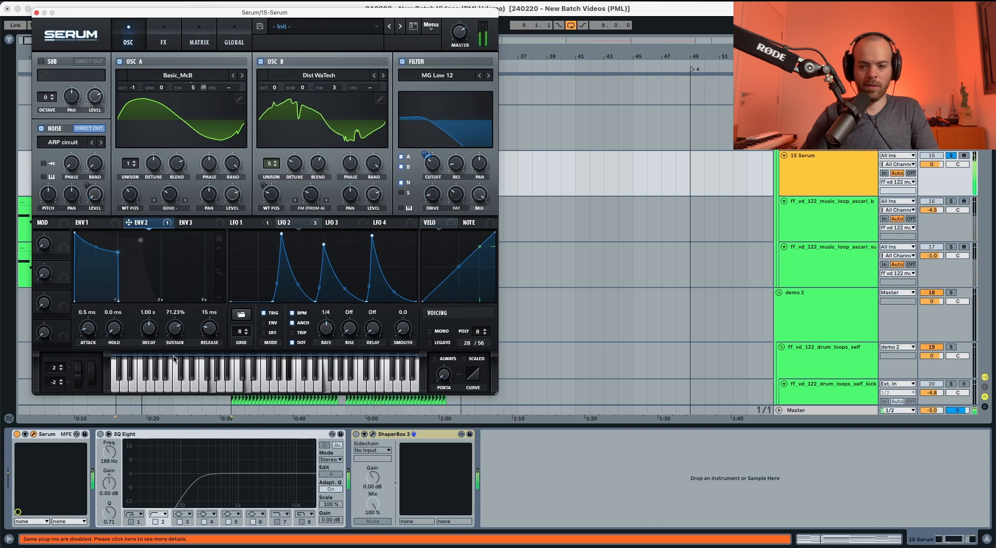
left_click_drag(209, 328, 217, 300)
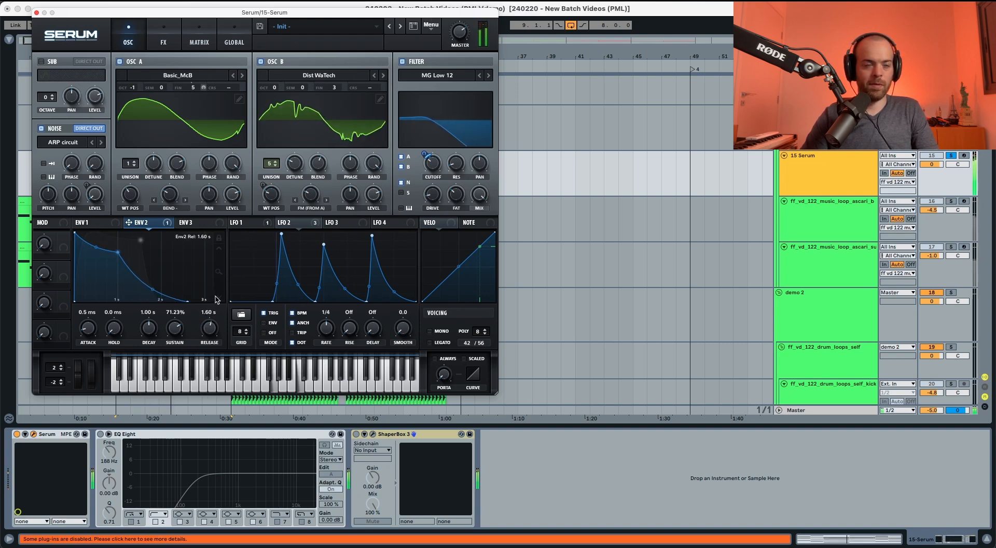
left_click_drag(147, 331, 96, 309)
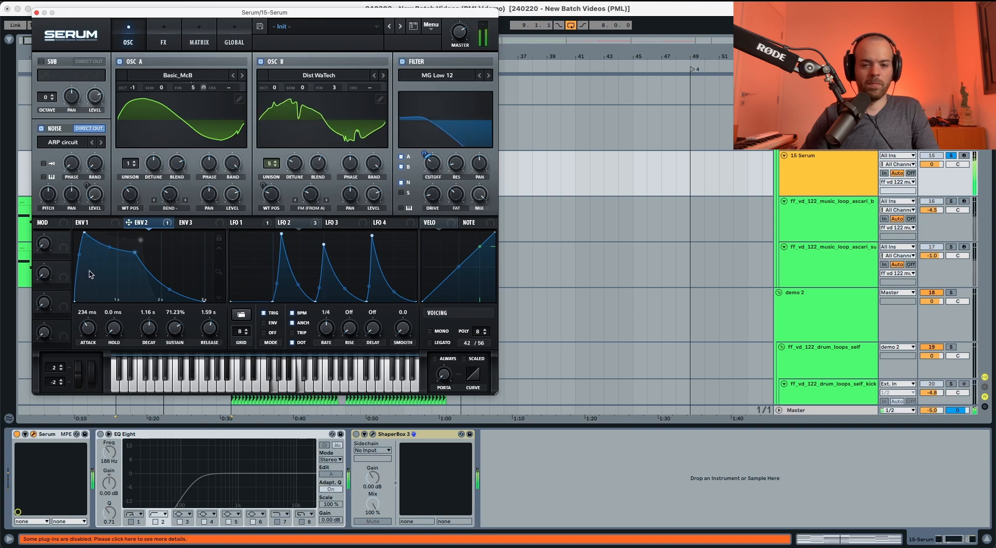
key("space")
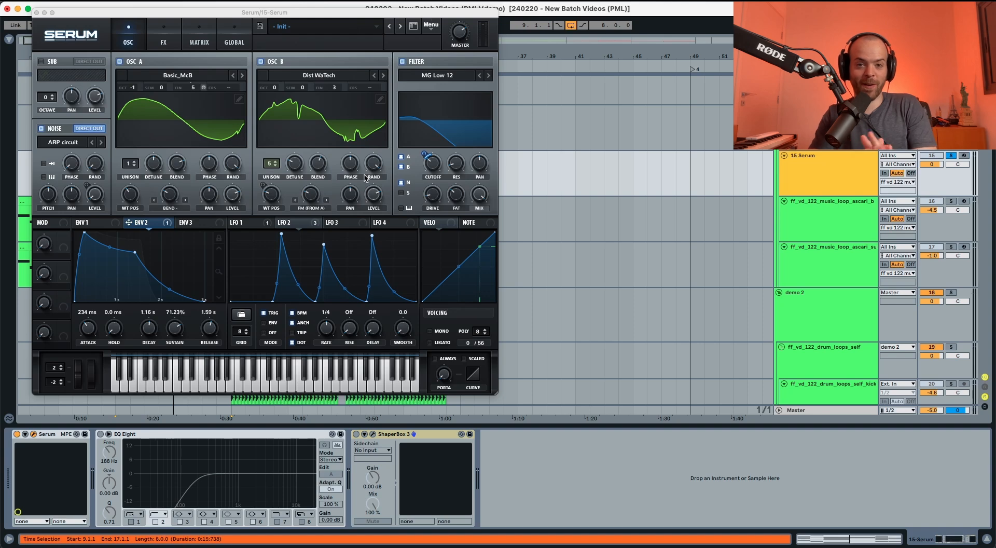
Step: Assign LFO 3 to the fine tuning of oscillators A and B with slight modulation
left_click(340, 222)
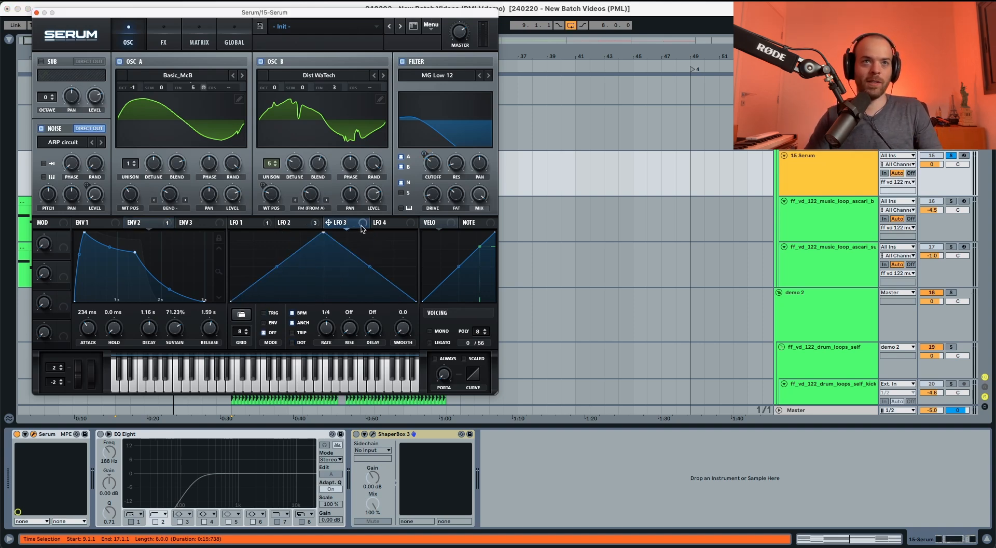
left_click_drag(364, 226, 199, 88)
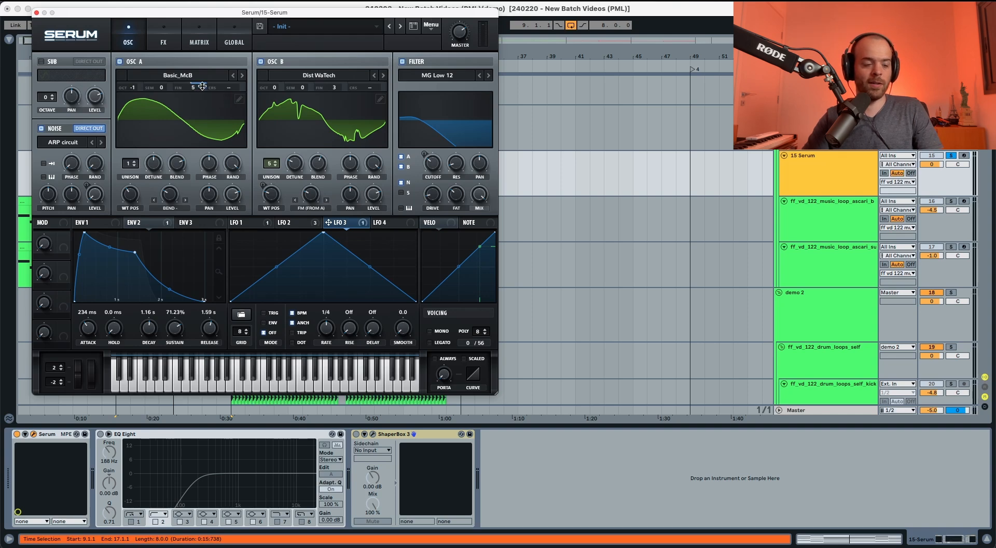
left_click_drag(202, 86, 202, 87)
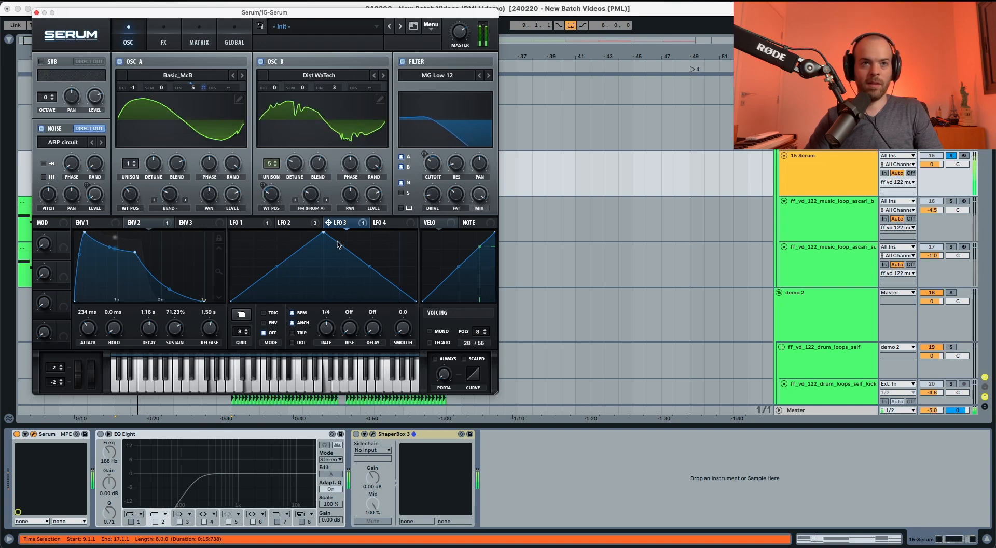
left_click_drag(342, 225, 344, 88)
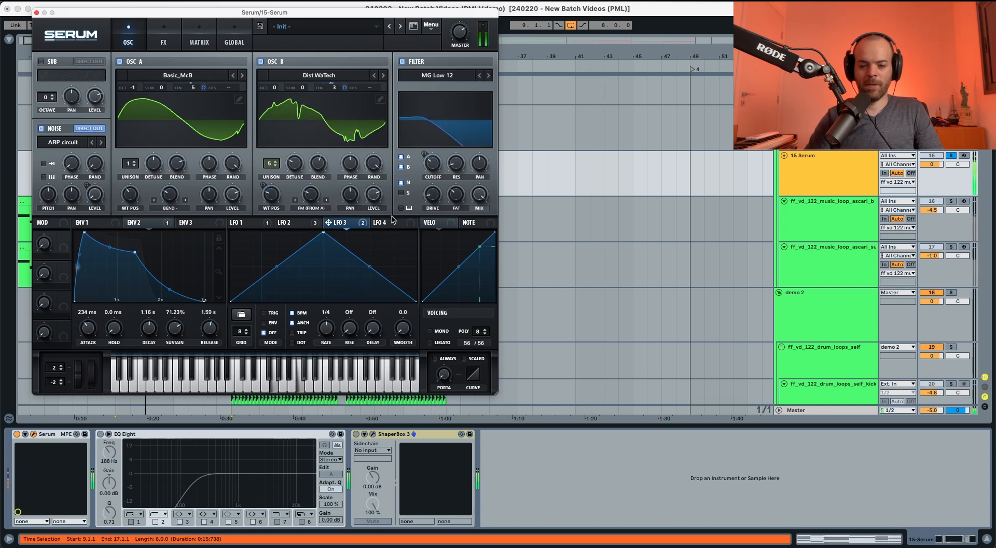
Step: Turn off LFO 3's BPM sync, enable its dotted option, and set its rate to 4.8 Hz during playback
key("space")
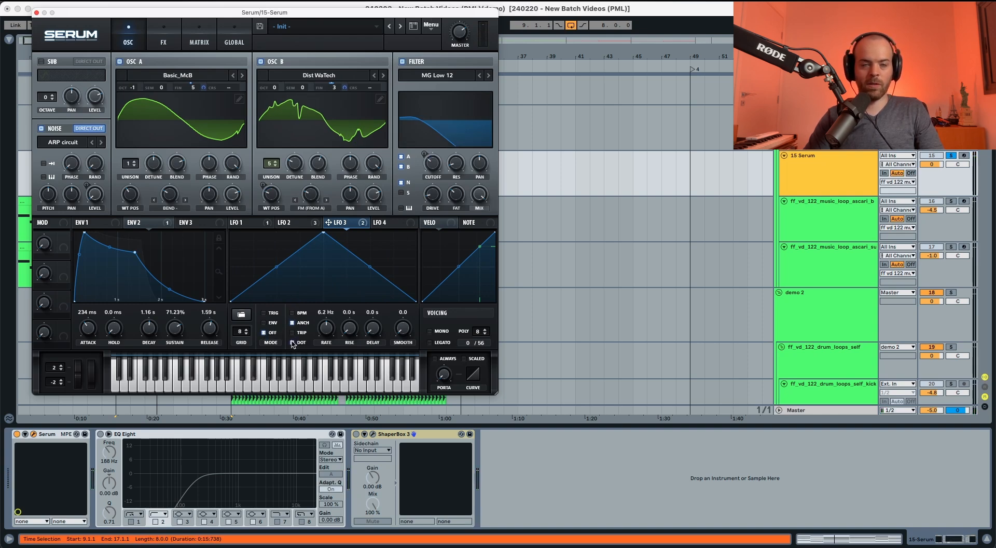
key("space")
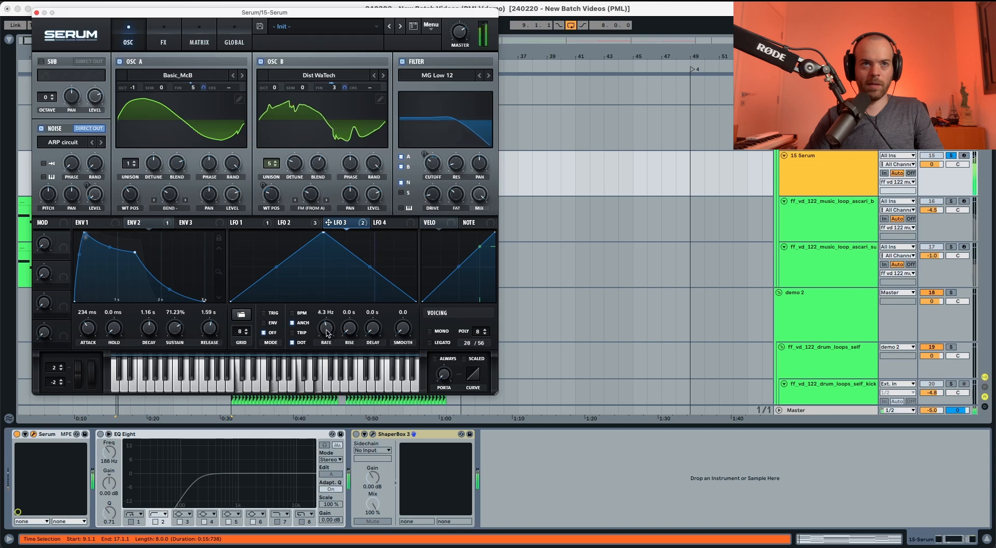
left_click_drag(326, 334, 326, 331)
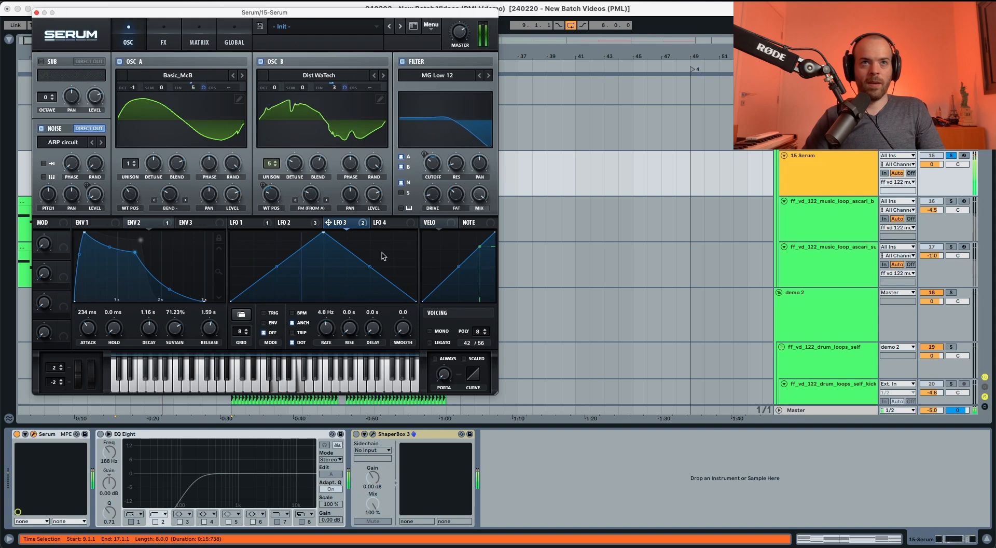
Step: Assign LFO 4 to the fine tuning of oscillators A and B, setting the amount on A to about -9
key("space")
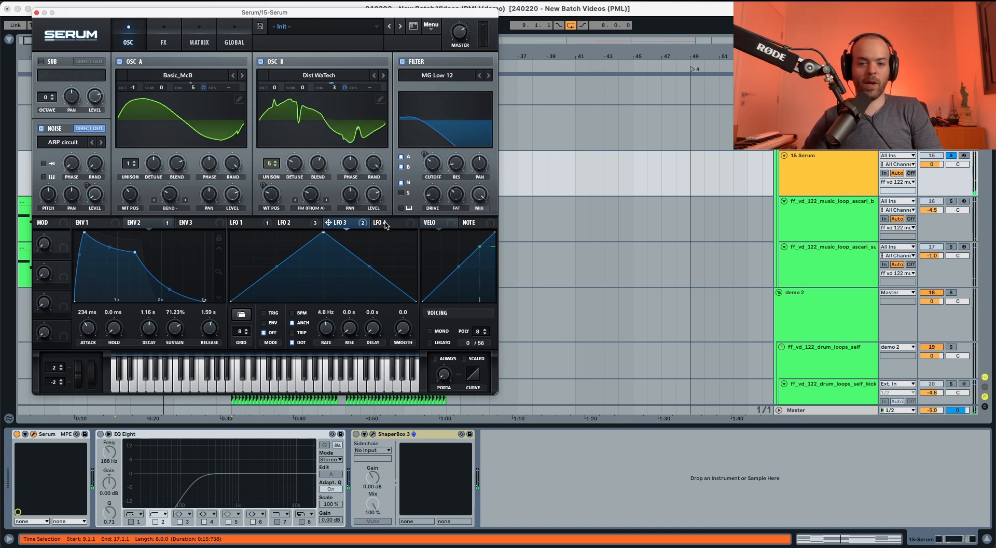
left_click(387, 224)
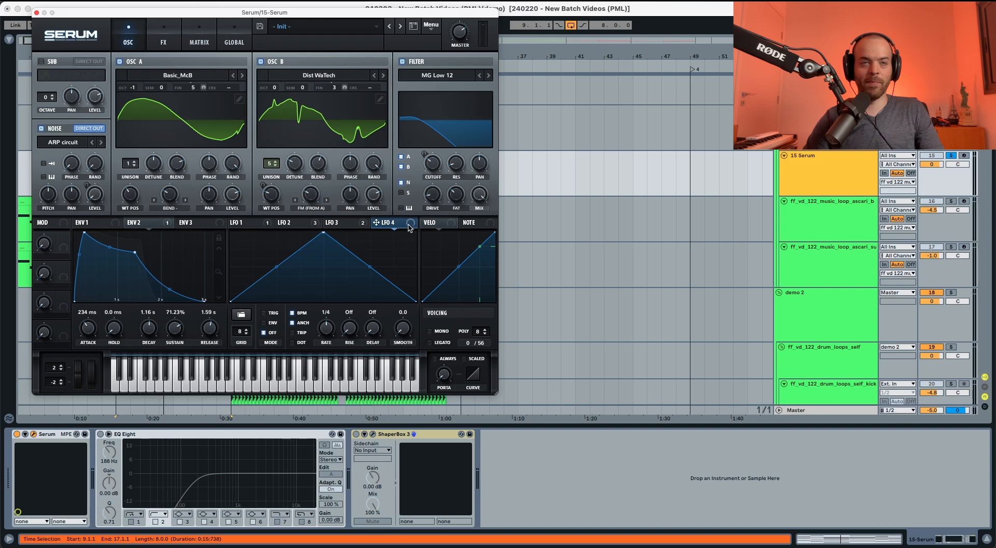
left_click_drag(412, 227, 201, 86)
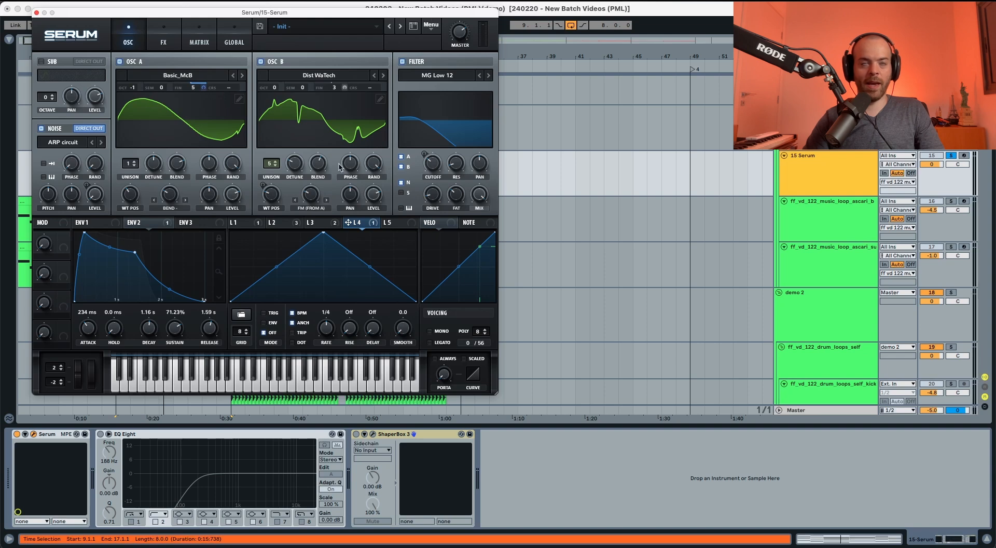
left_click_drag(372, 224, 343, 86)
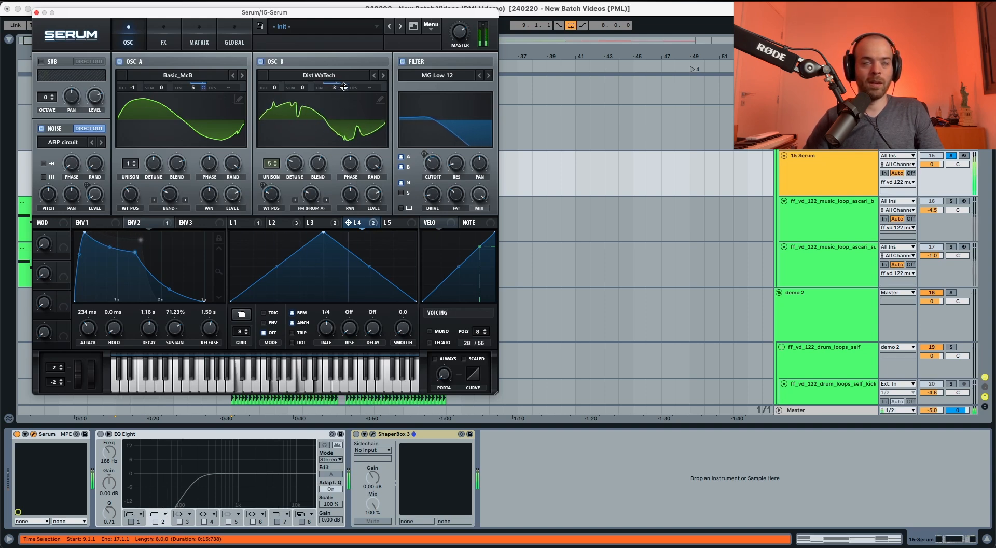
left_click_drag(344, 87, 345, 109)
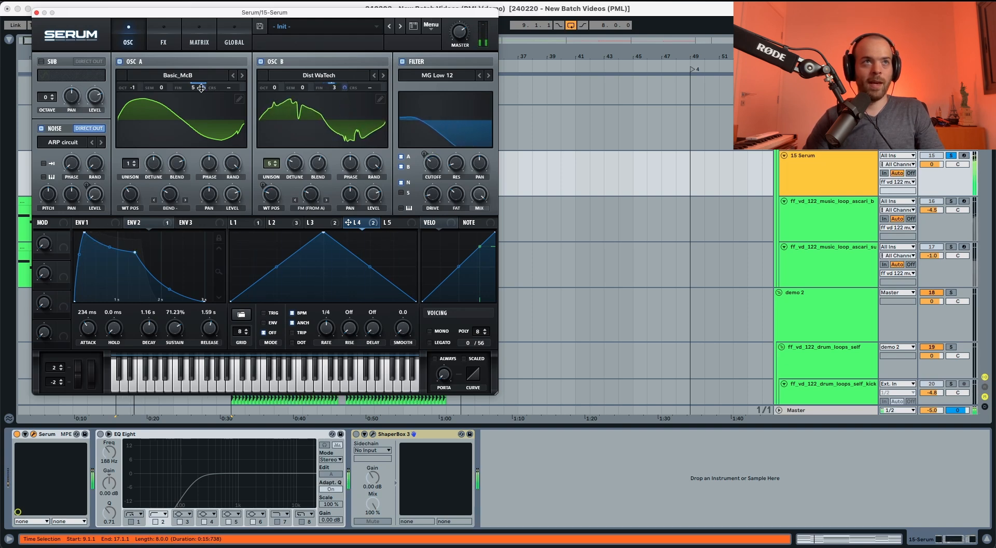
left_click_drag(202, 86, 202, 126)
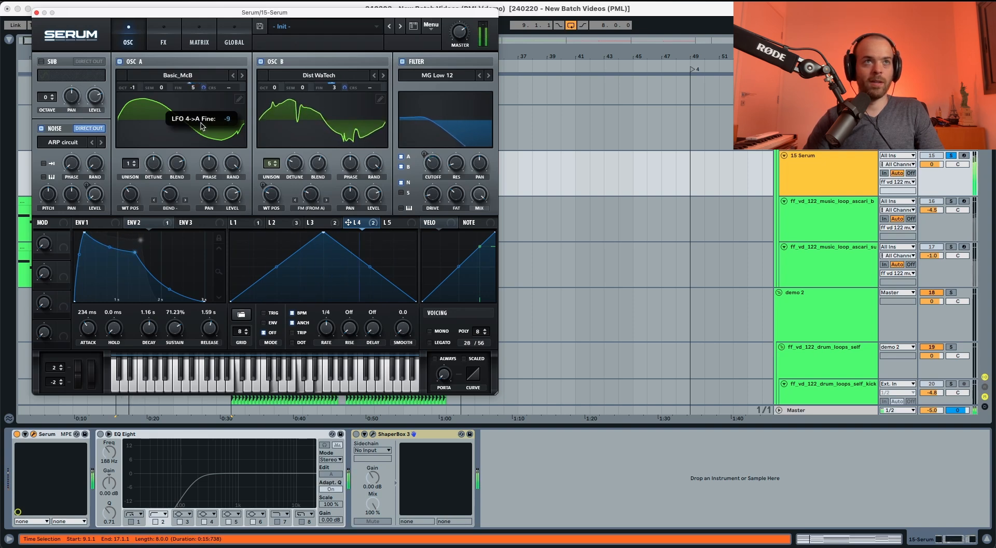
key("space")
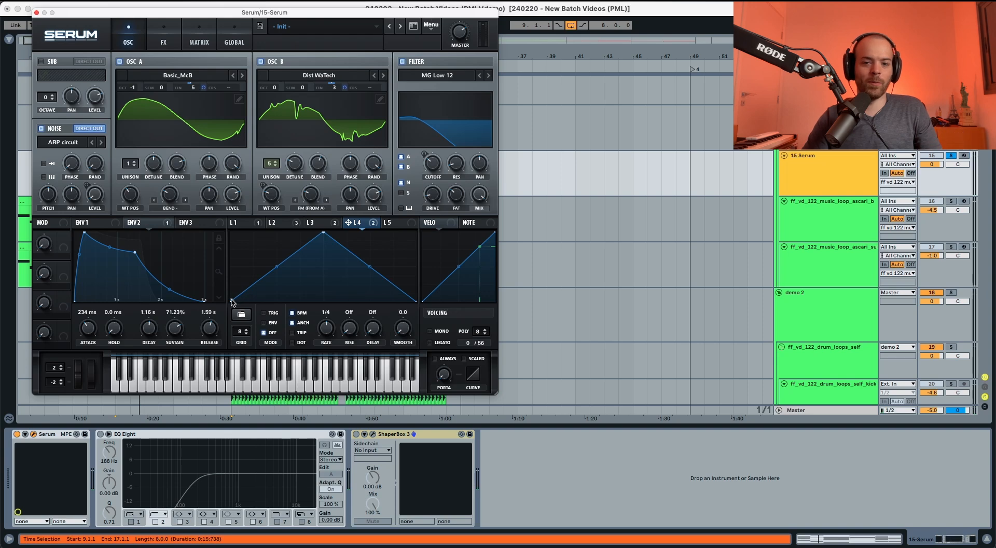
Step: Reshape LFO 4 into an irregular curve with uneven peaks and dips, adding points across its whole length
left_click_drag(232, 301, 242, 265)
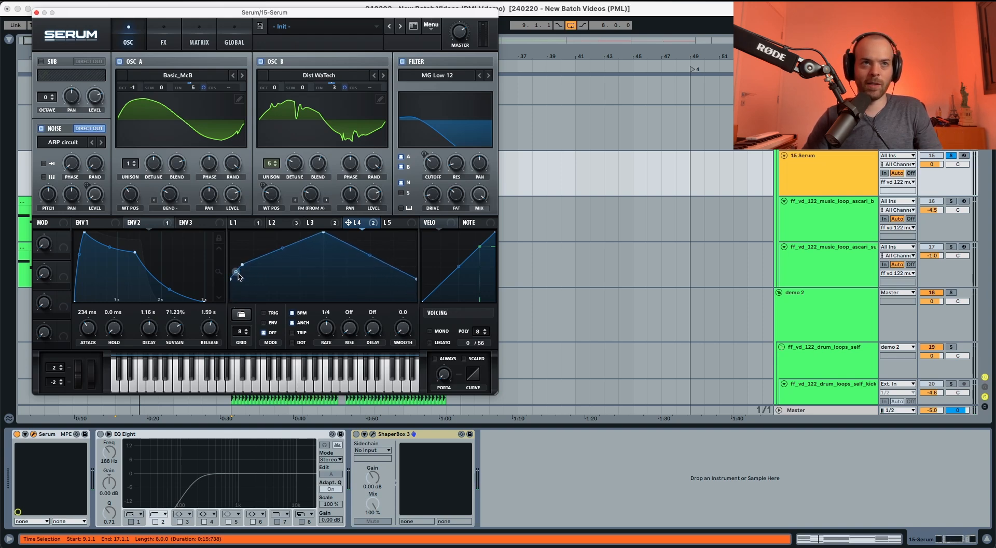
double_click(254, 274)
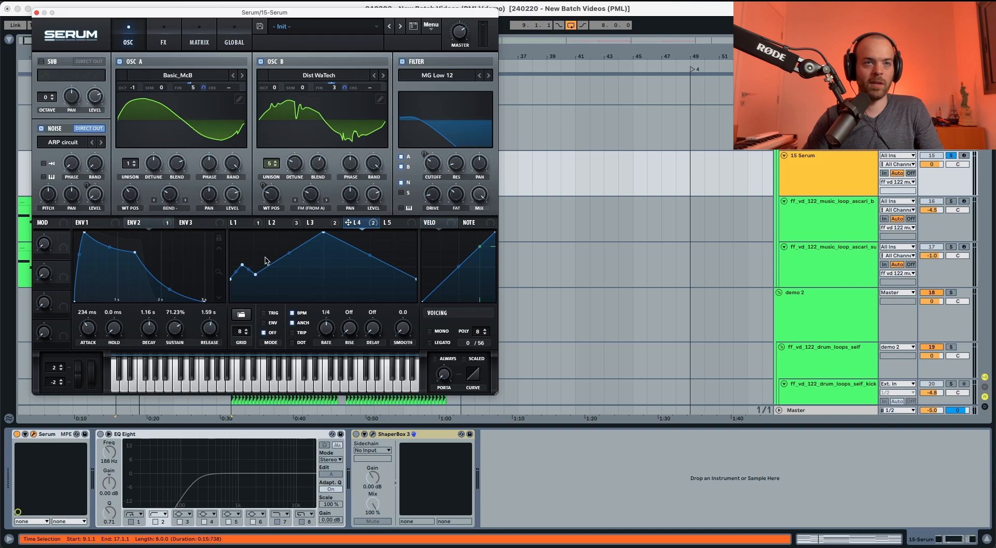
double_click(265, 255)
double_click(302, 263)
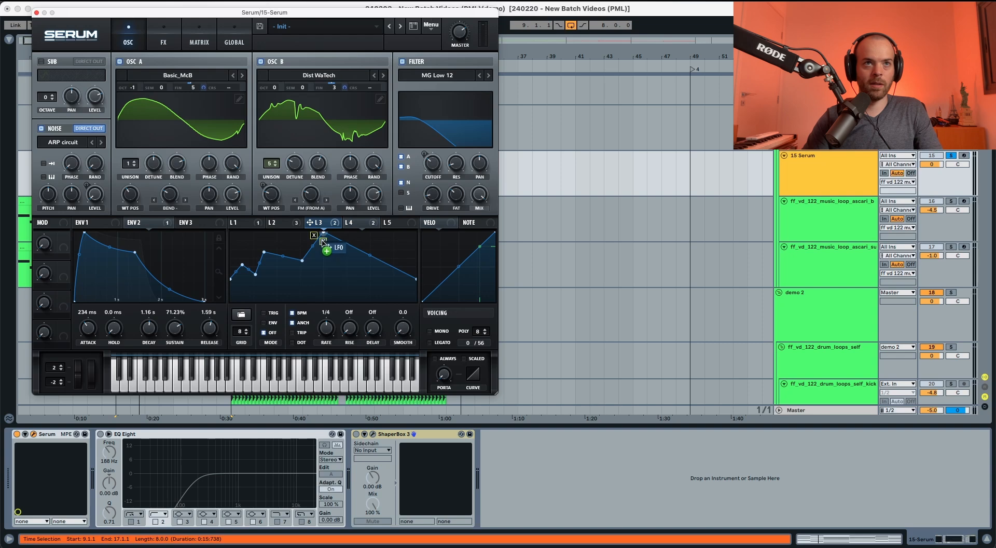
left_click_drag(324, 233, 323, 241)
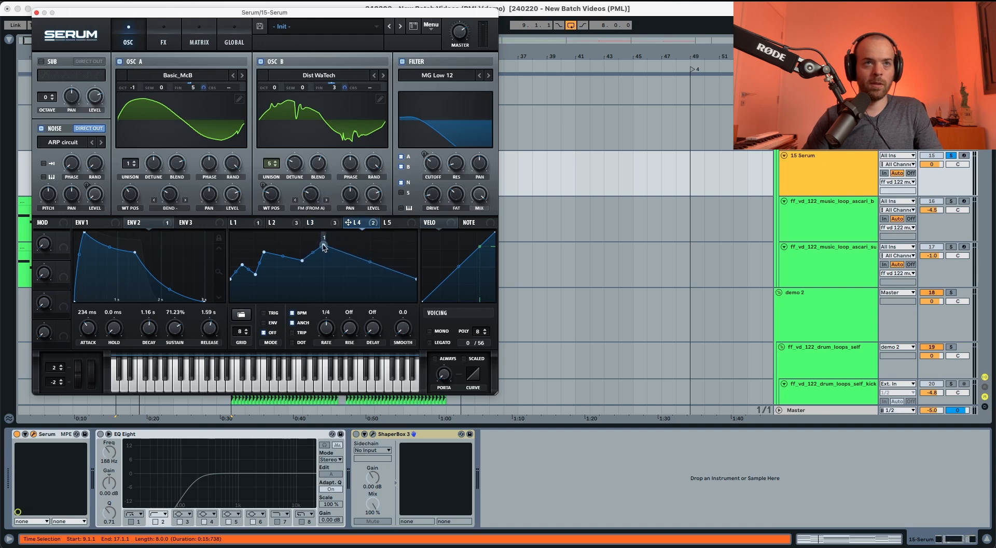
right_click(324, 247)
left_click(337, 320)
double_click(359, 264)
left_click_drag(359, 264, 384, 249)
double_click(394, 276)
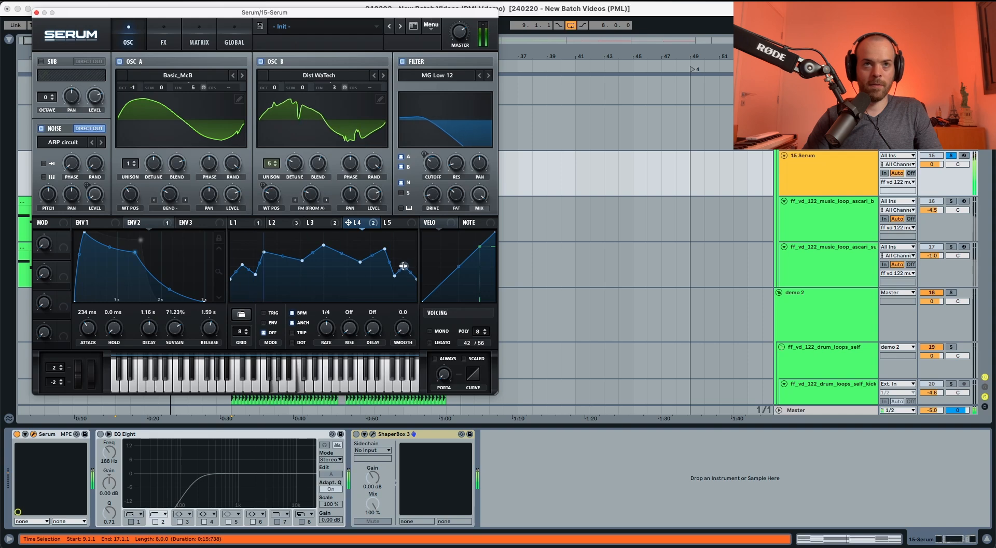
Step: Set LFO 4's rate to one bar and its mode to TRIG during playback
key("space")
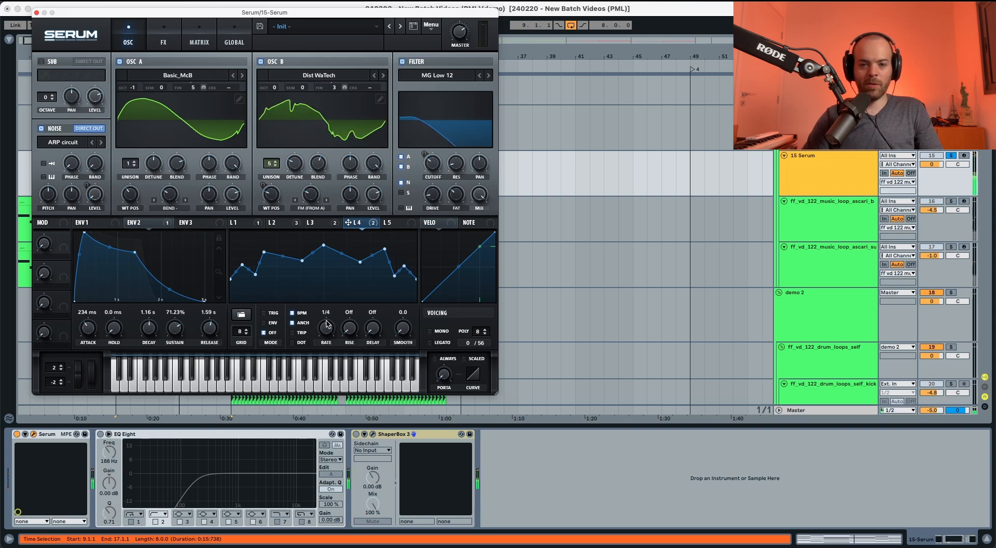
key("space")
left_click_drag(327, 331, 327, 338)
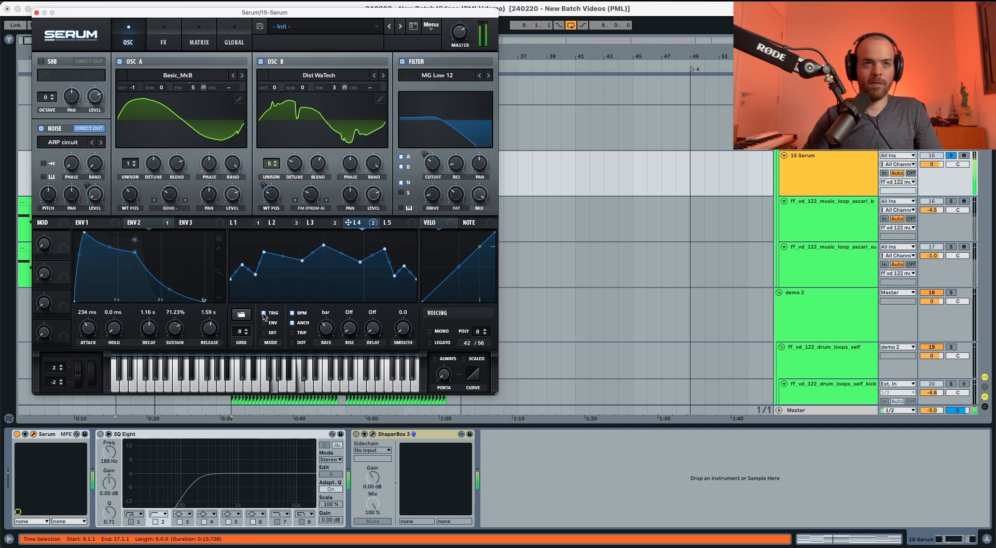
key("space")
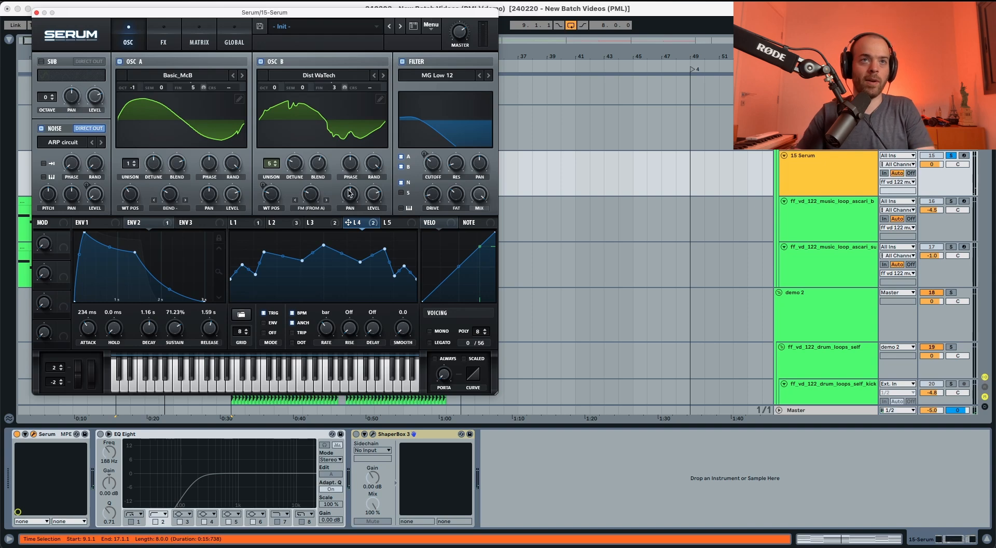
Step: Assign LFO 4 to oscillator B's unison detune and readjust several points of the LFO curve while the chords play
left_click_drag(348, 222, 285, 189)
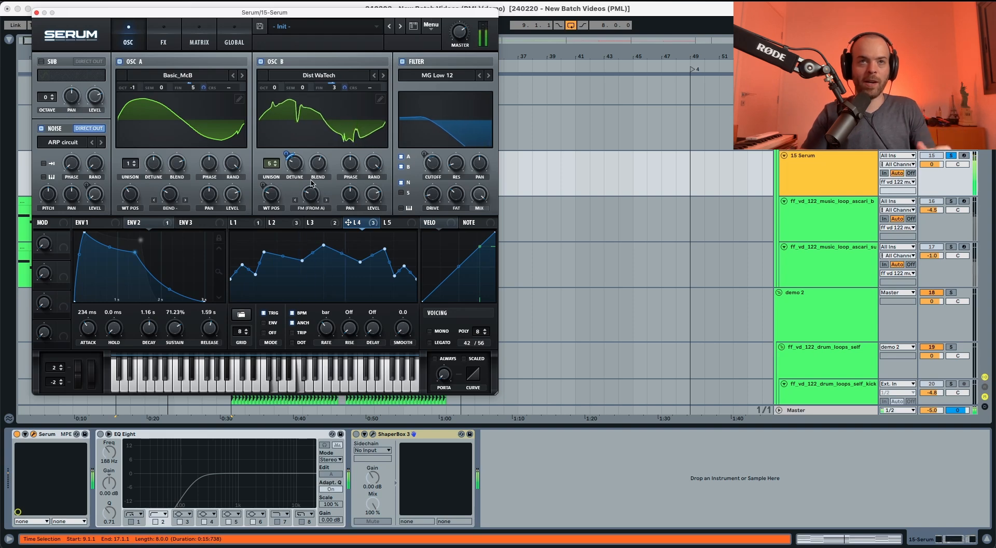
left_click_drag(385, 249, 361, 267)
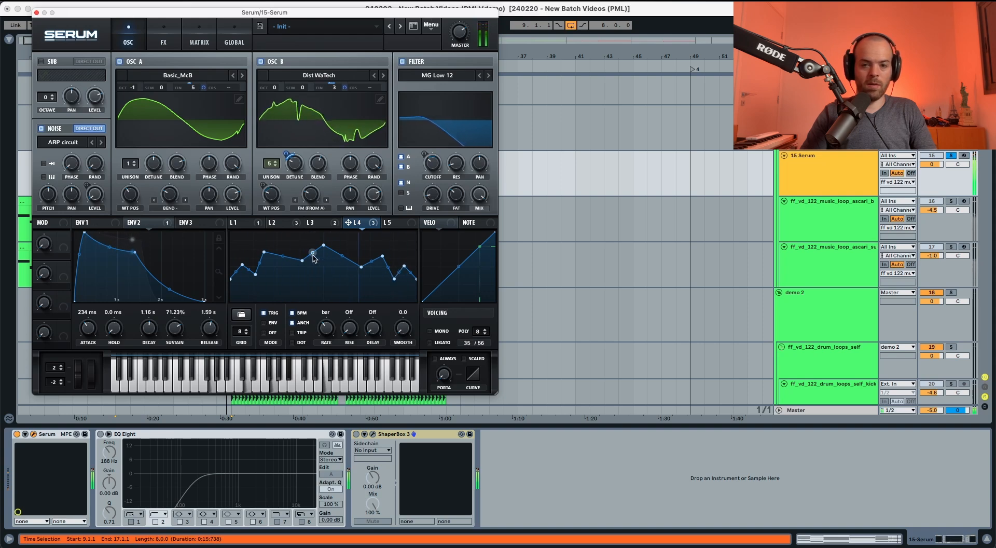
left_click_drag(264, 252, 302, 257)
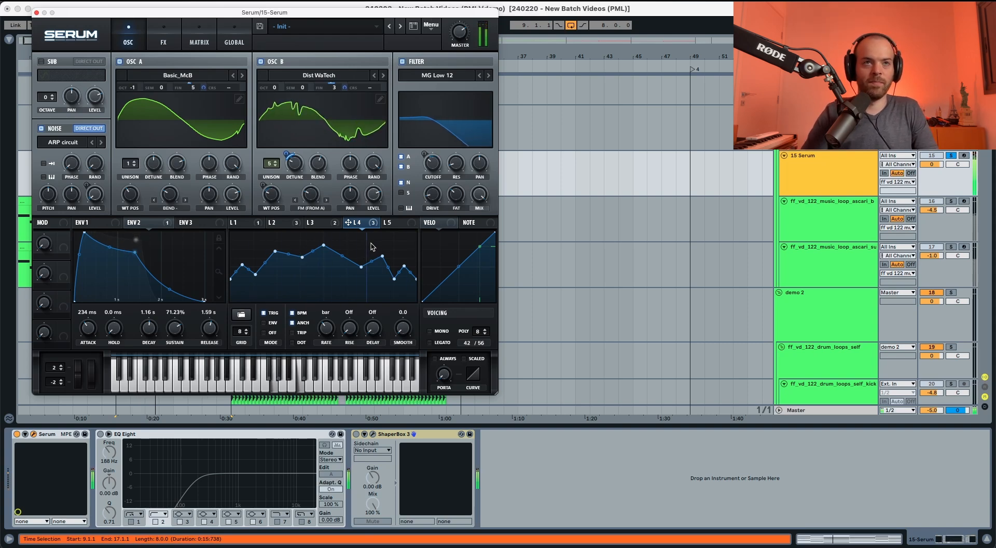
Step: Assign LFO 5 to the coarse pitch of oscillators A and B, adjusting both amounts, with A at about -11
left_click(400, 225)
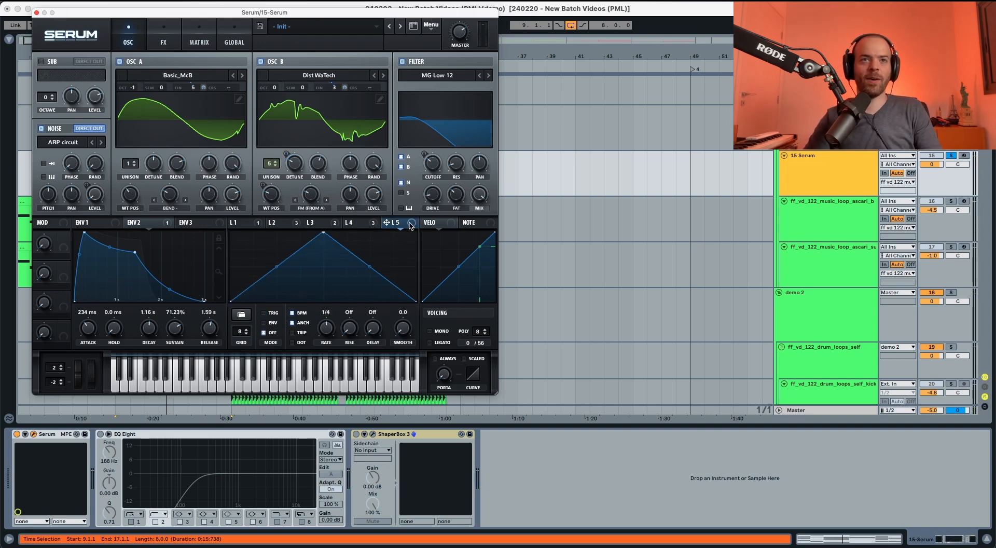
left_click_drag(217, 106, 227, 87)
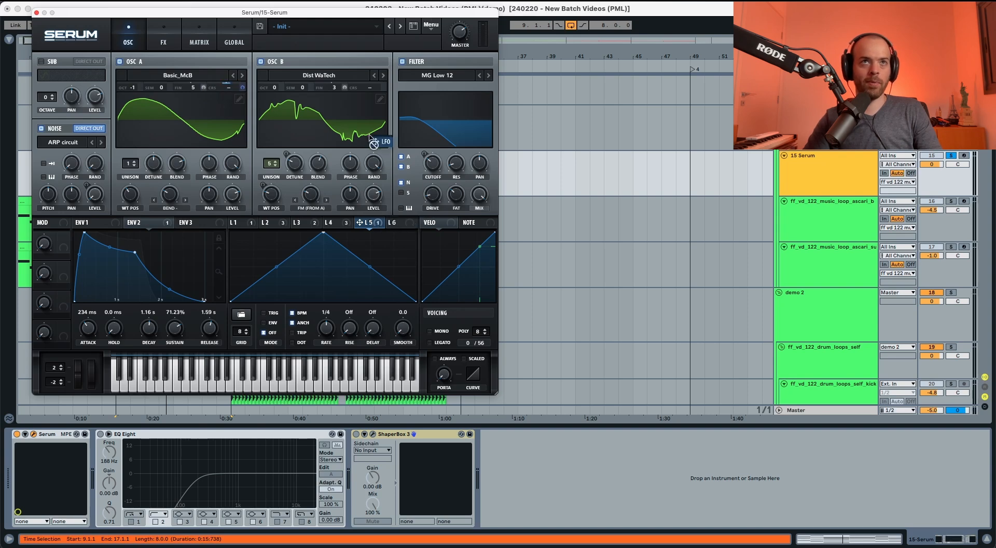
left_click_drag(370, 134, 368, 85)
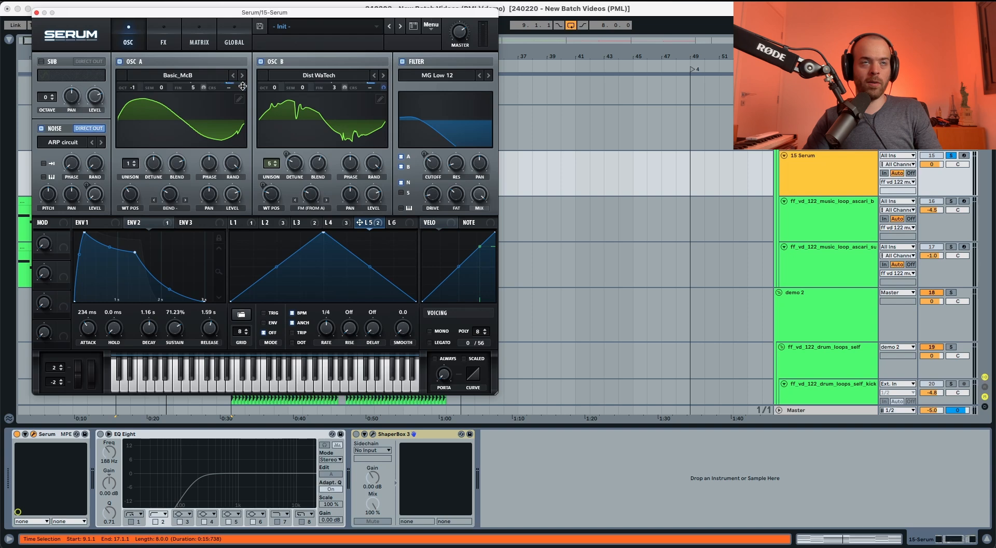
left_click_drag(242, 86, 243, 93)
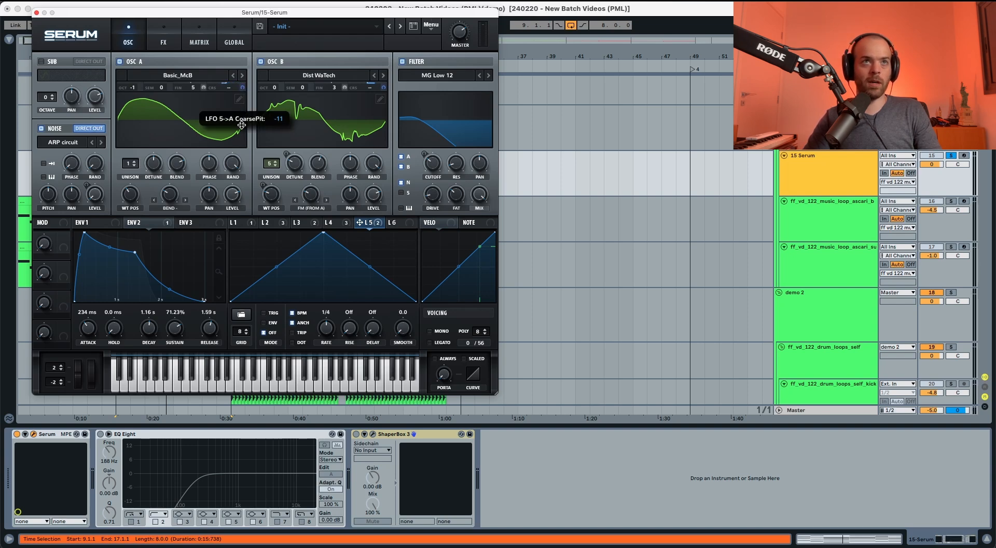
left_click_drag(242, 125, 242, 125)
left_click_drag(382, 88, 378, 123)
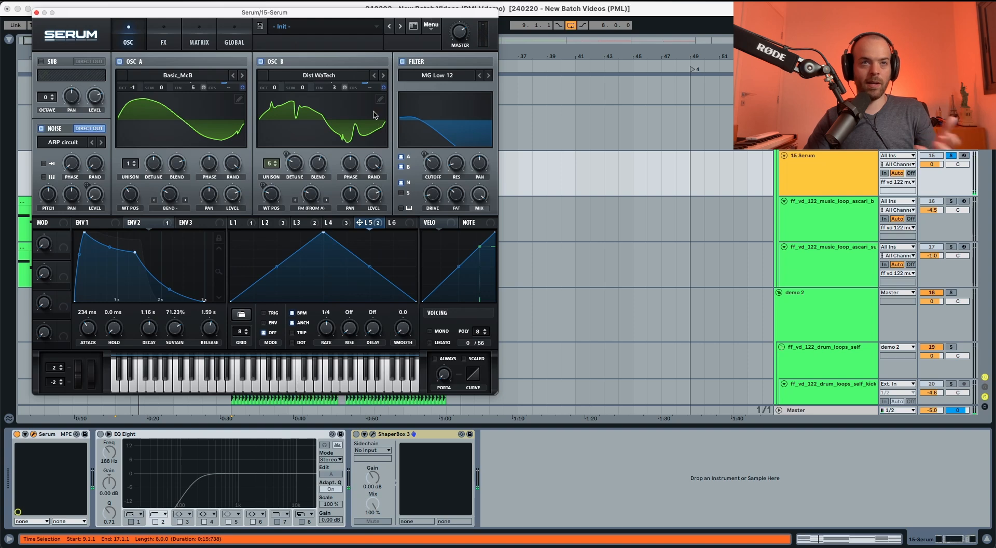
Step: Set LFO 5 to a one-bar rate in ENV mode and shape it as a short, low spike at the very start
left_click_drag(327, 330, 328, 342)
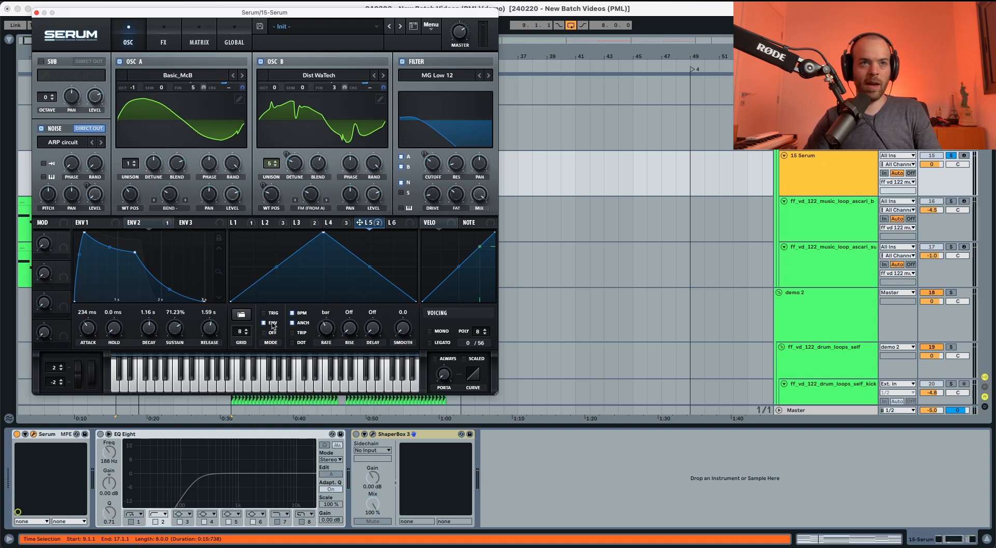
key("space")
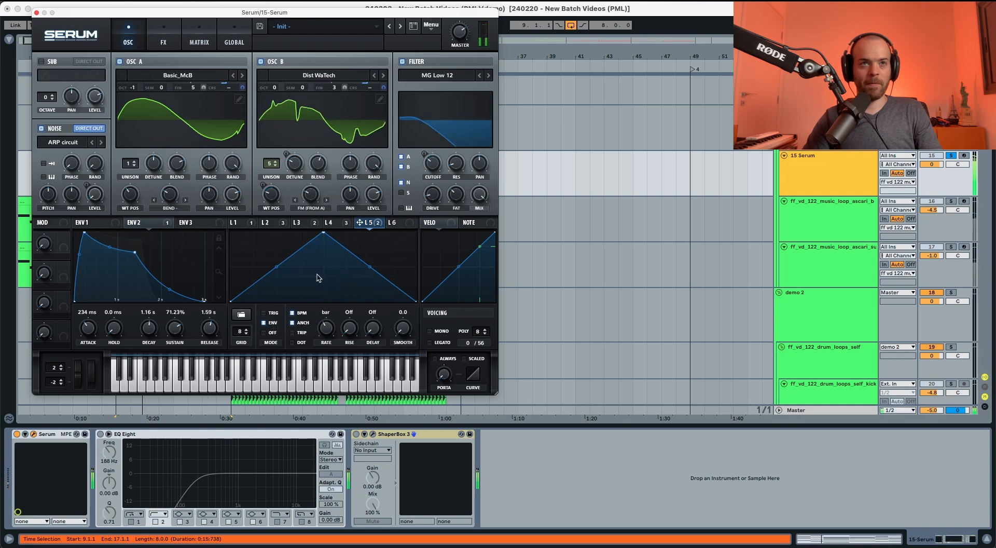
left_click_drag(323, 233, 236, 279)
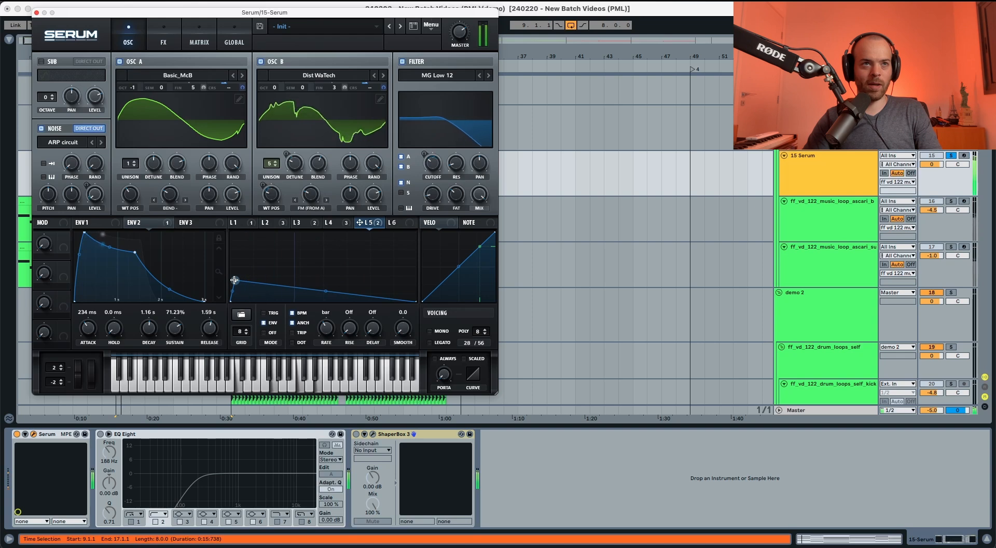
mouse_move(235, 280)
left_mouse_down()
mouse_move(251, 287)
mouse_move(253, 300)
mouse_move(245, 296)
left_mouse_up()
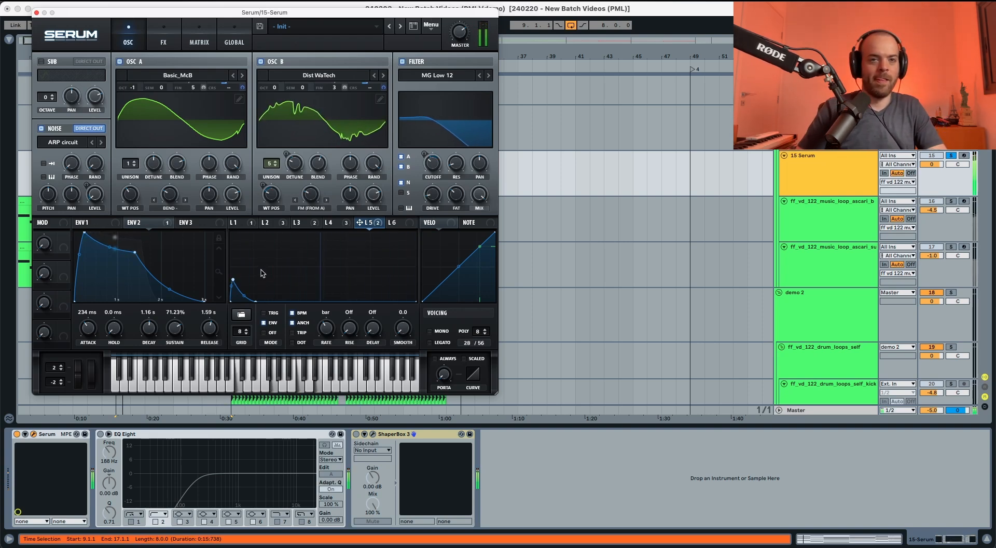
key("space")
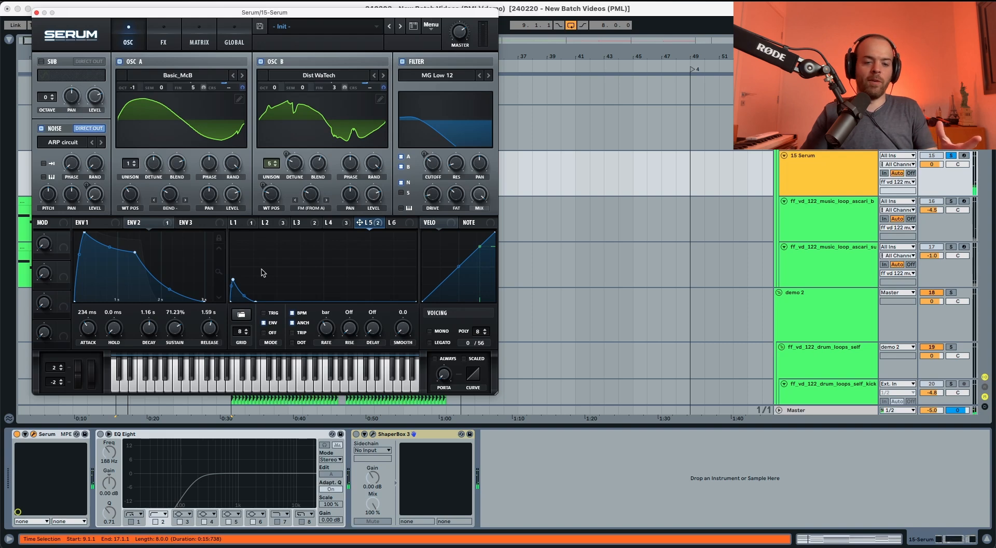
Step: Reorder the effects chain so Reverb, EQ, Compressor and Chorus directly follow Hyper/Dimension
left_click(165, 33)
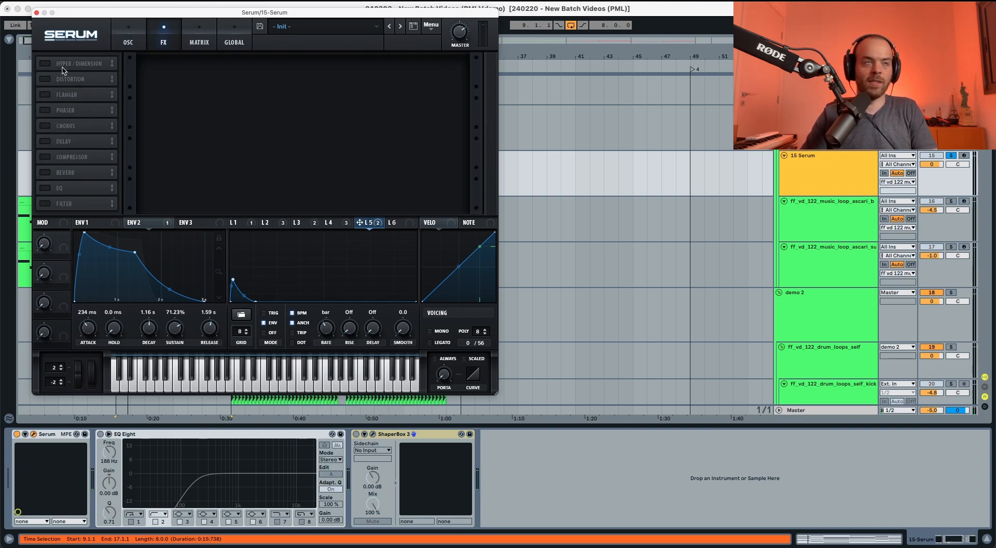
left_click_drag(75, 173, 78, 79)
left_click_drag(73, 191, 79, 108)
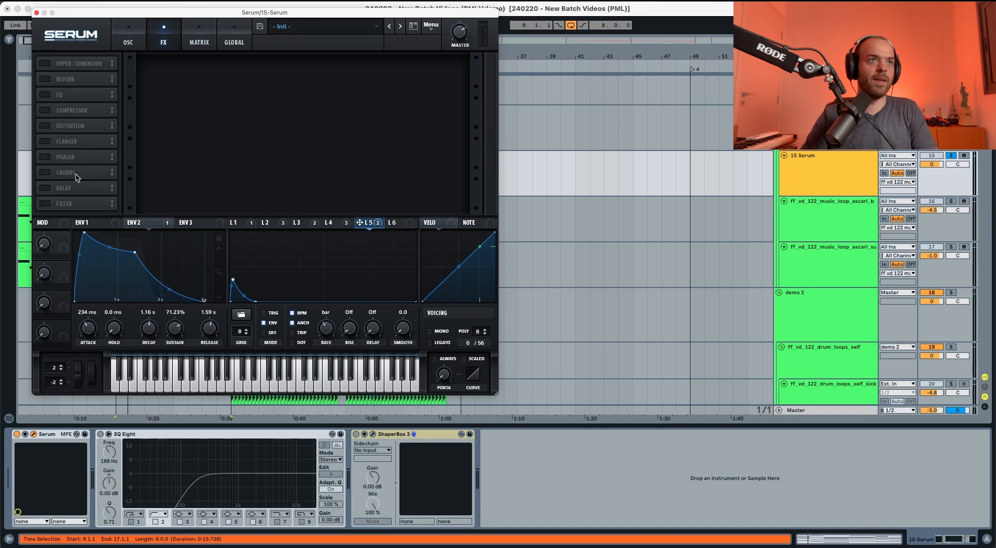
left_click_drag(76, 178, 80, 124)
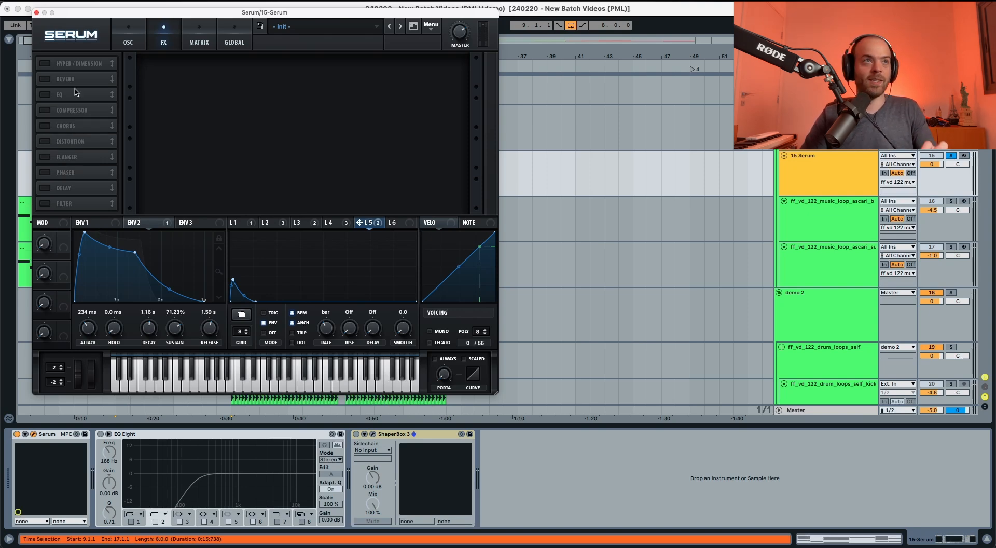
Step: Enable Hyper/Dimension and reduce the Dimension size while auditioning the chords
left_click(45, 63)
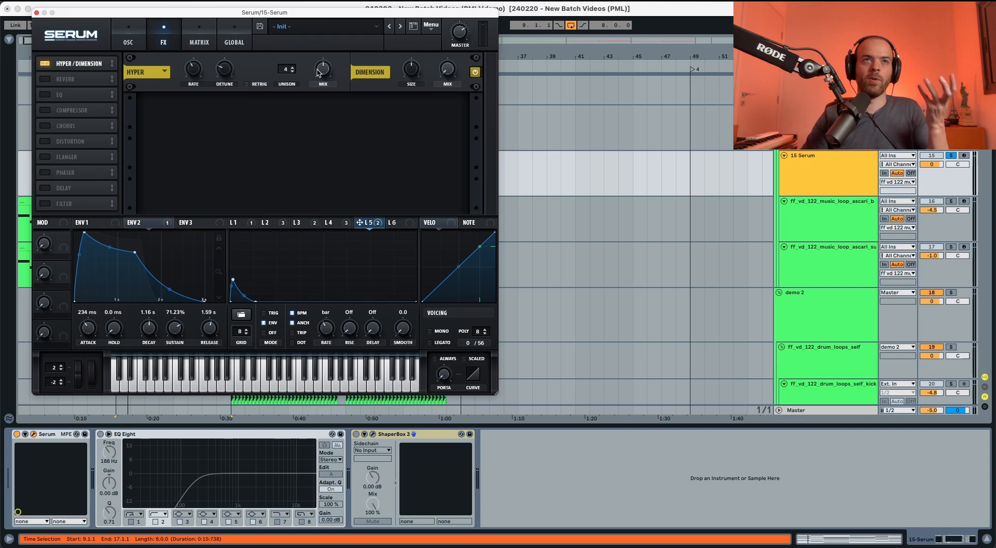
key("space")
left_click_drag(319, 85, 318, 86)
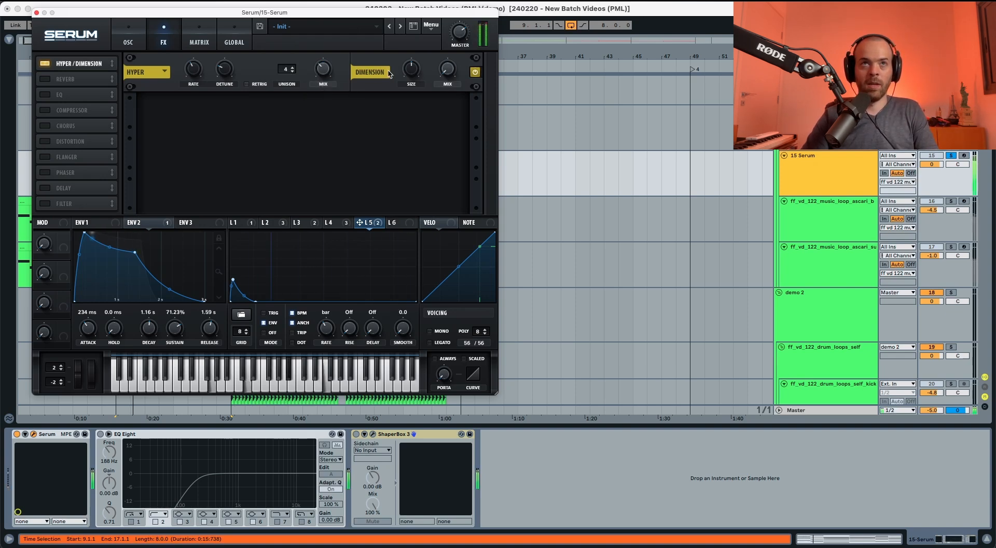
left_click_drag(413, 68, 408, 107)
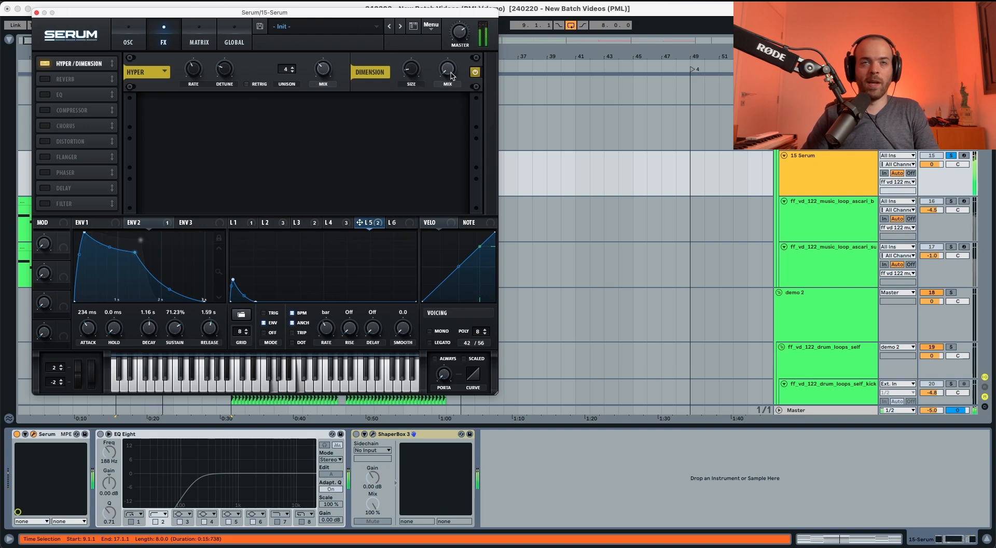
mouse_move(453, 66)
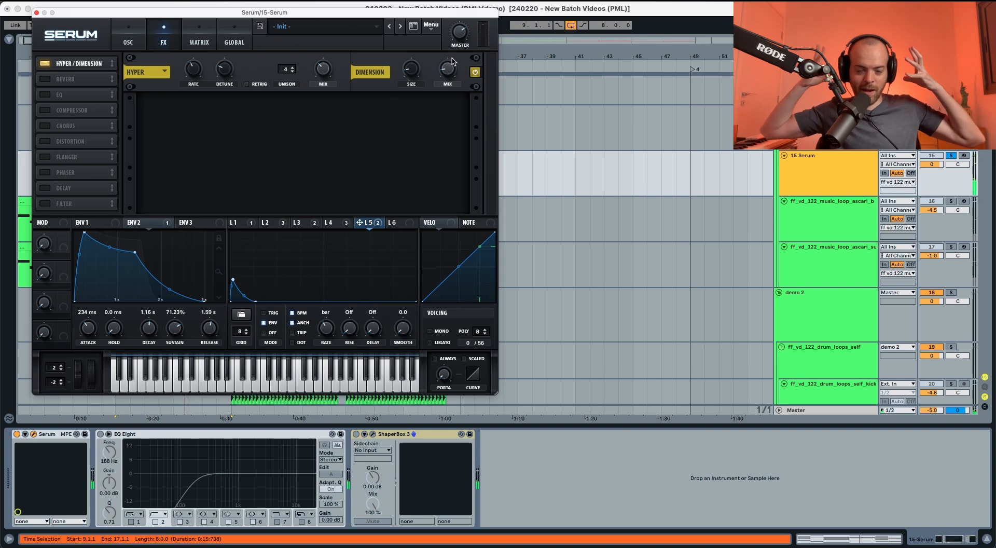
Step: Enable the Reverb, raise its low cut and slightly increase its mix while auditioning the chords
left_click(47, 79)
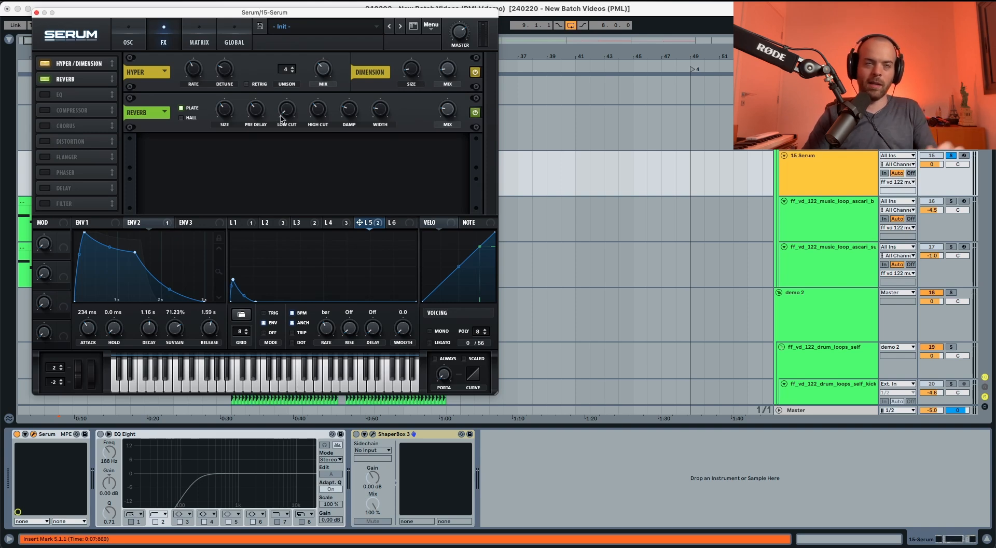
left_click_drag(281, 116, 281, 107)
key("space")
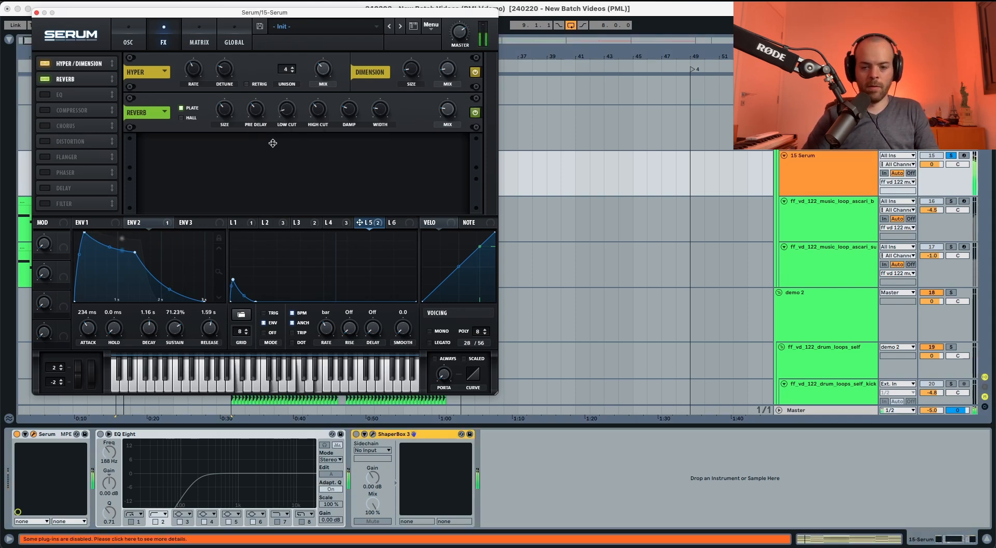
key("space")
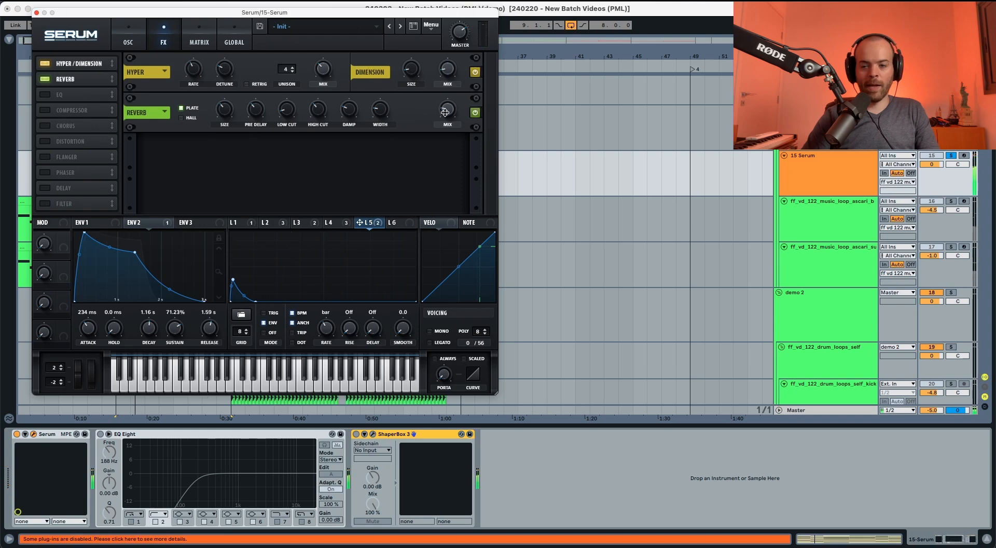
mouse_move(444, 112)
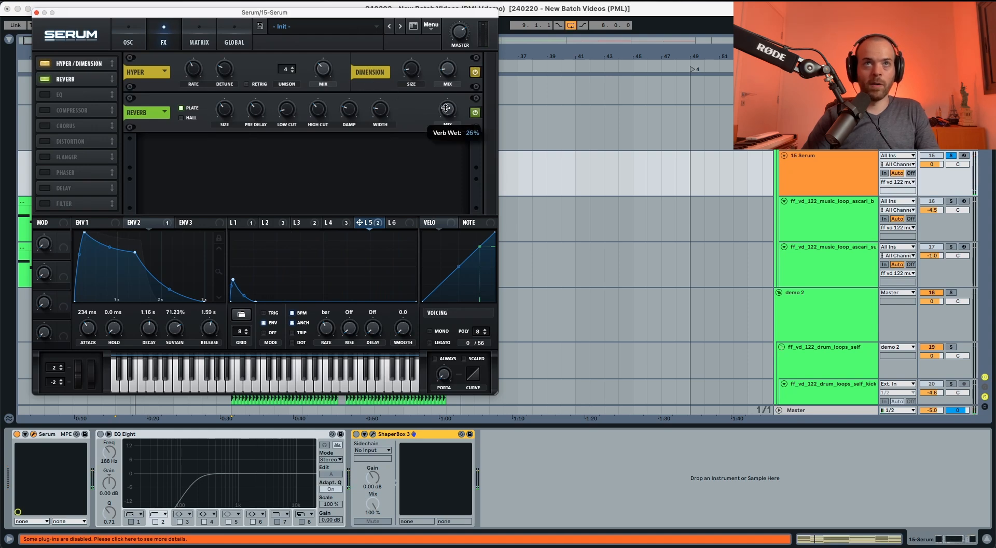
left_click_drag(445, 108, 447, 105)
Step: Raise the Reverb's damping and widen its width while the chords play
key("space")
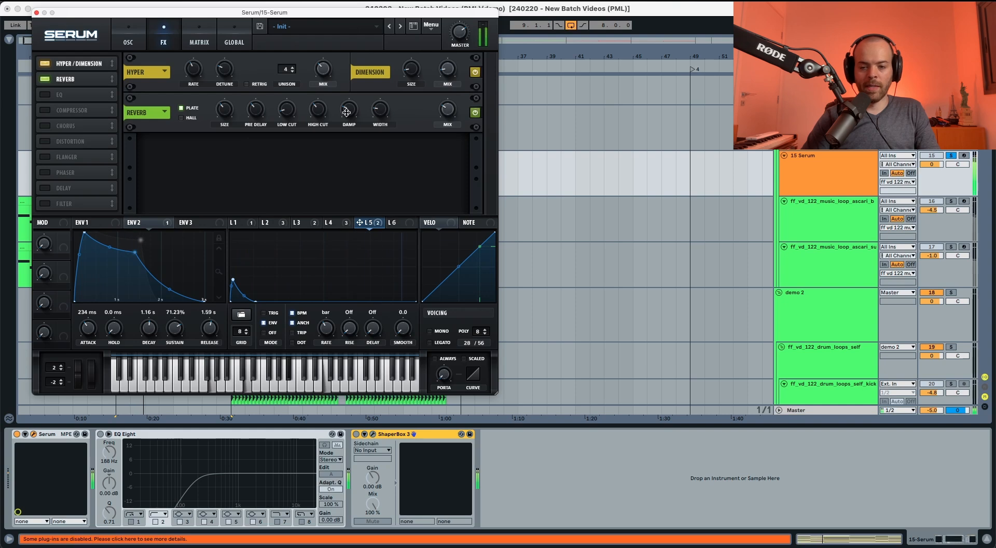
mouse_move(349, 104)
left_click_drag(349, 104, 352, 83)
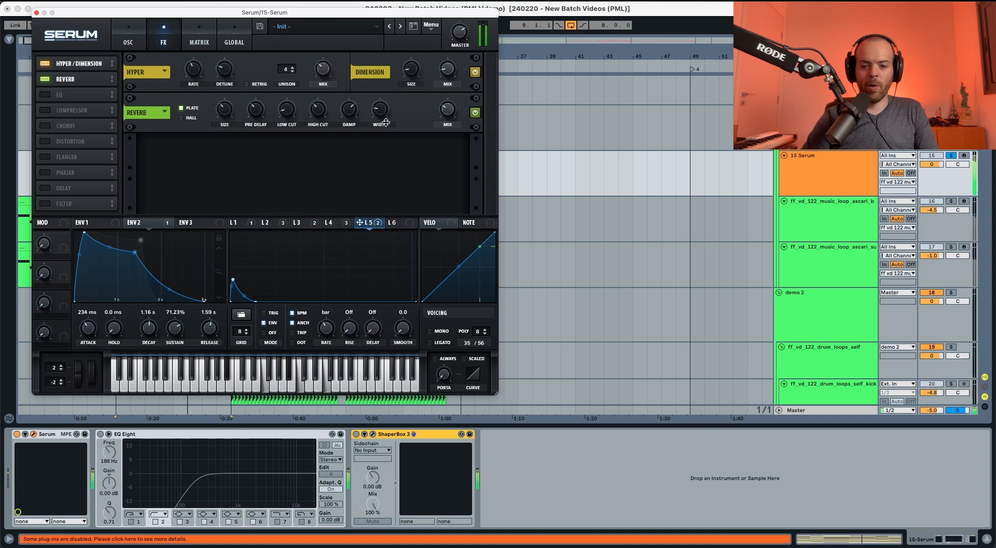
mouse_move(377, 113)
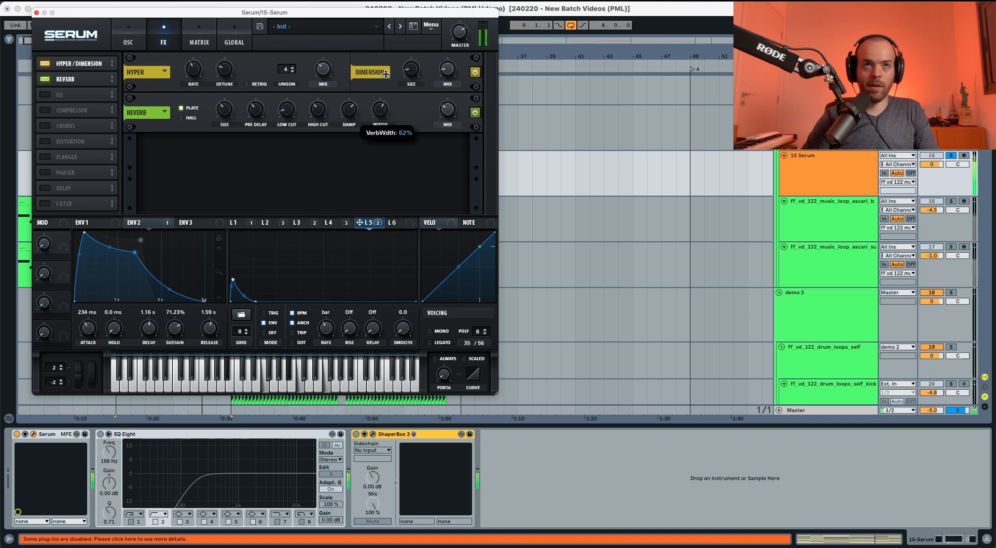
left_click_drag(385, 74, 394, 39)
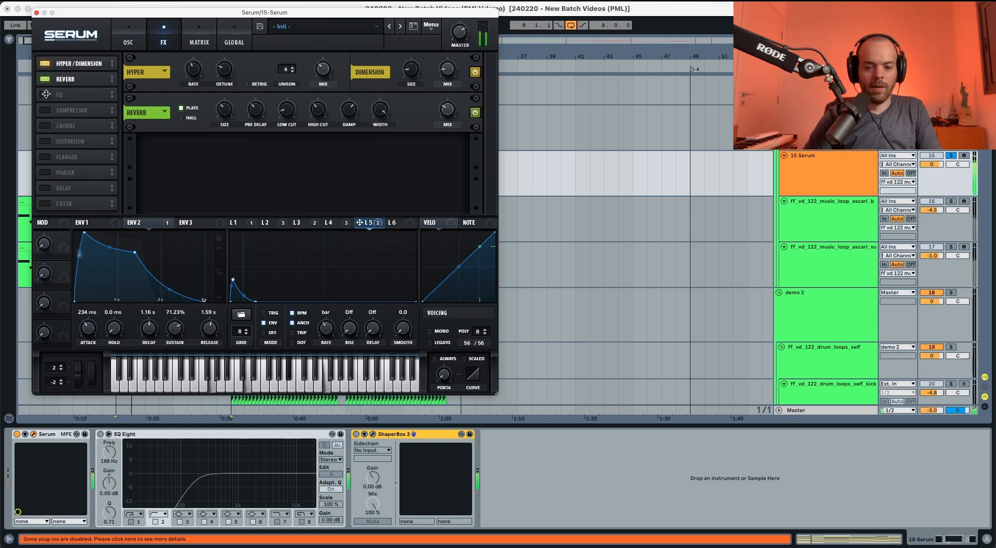
Step: Enable the EQ, switch its low band to a low-cut shape, and reduce that band's Q and frequency
left_click(78, 99)
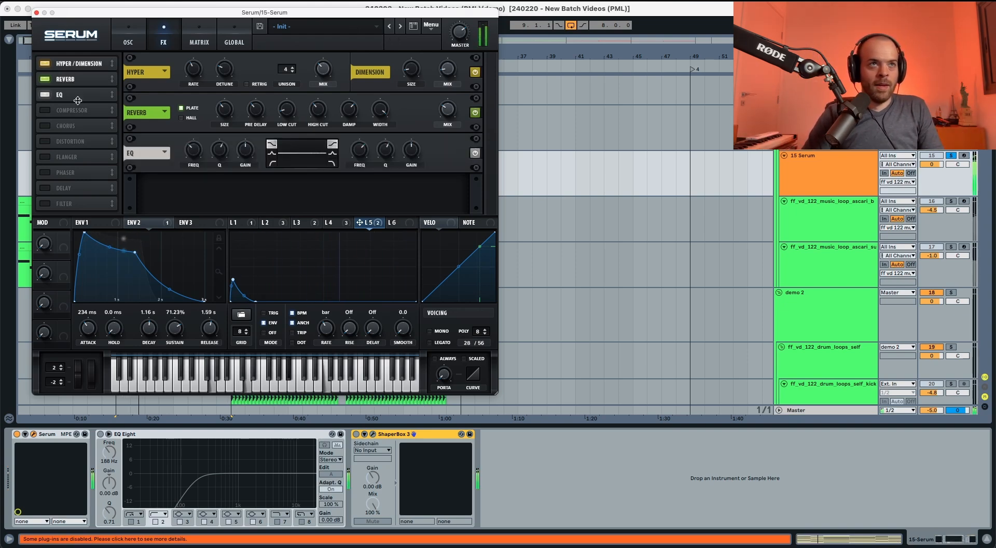
left_click(271, 163)
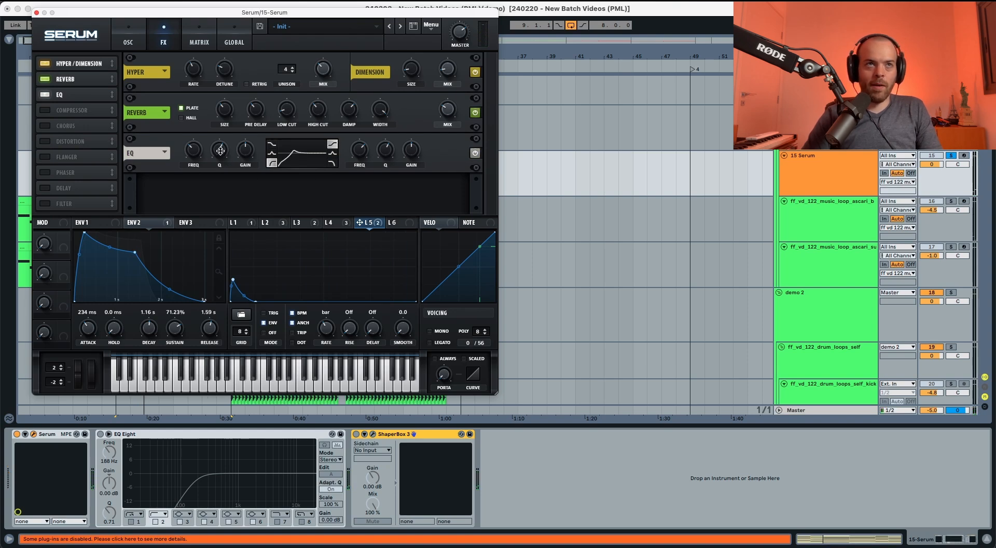
left_click_drag(218, 148, 218, 152)
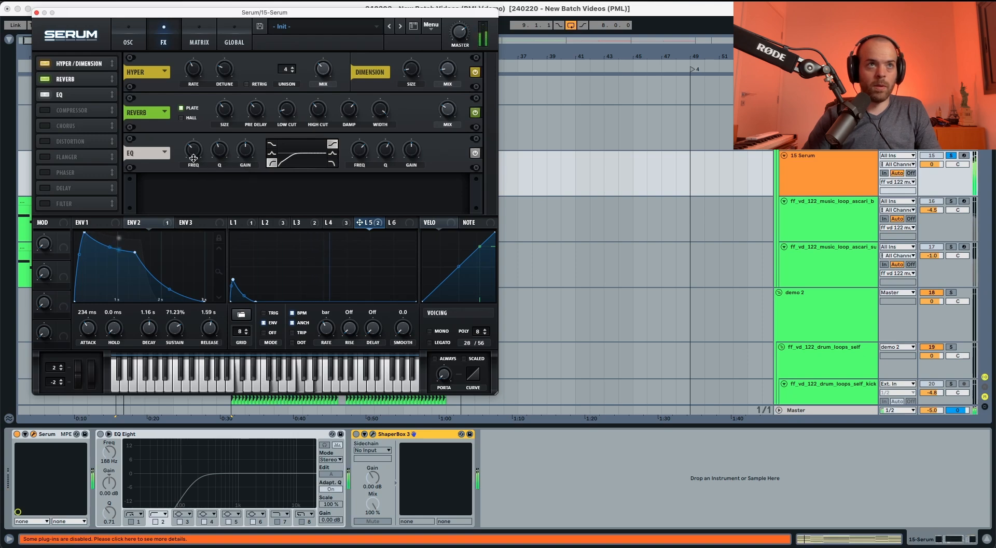
left_click_drag(191, 154, 191, 171)
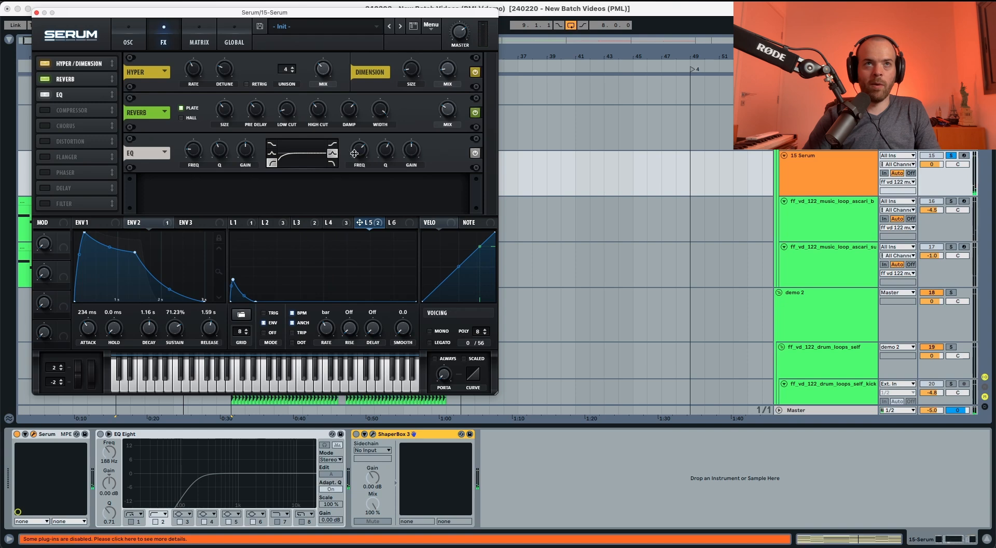
Step: Give the EQ's high band a peak shape with a slight gain boost and a lower Q for a broad bump
mouse_move(355, 152)
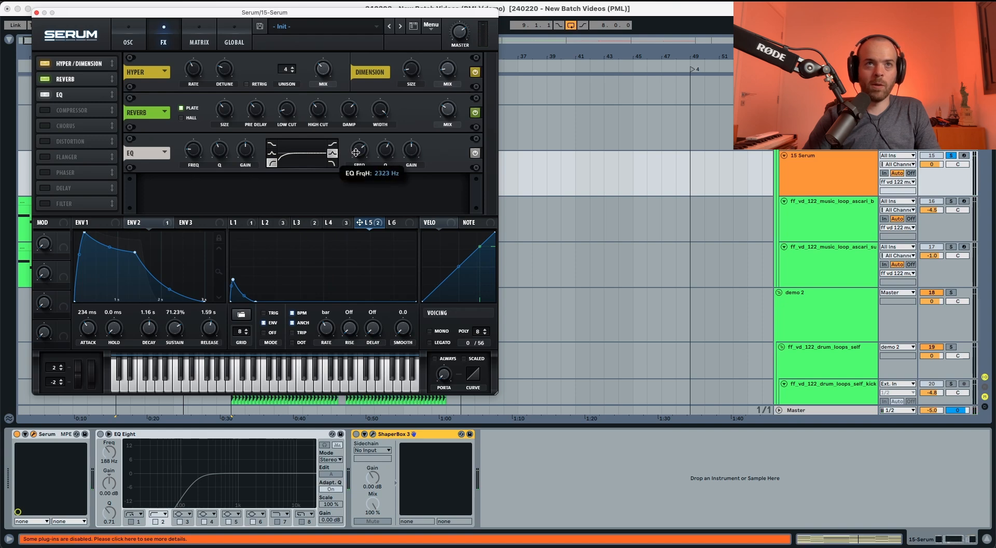
mouse_move(409, 151)
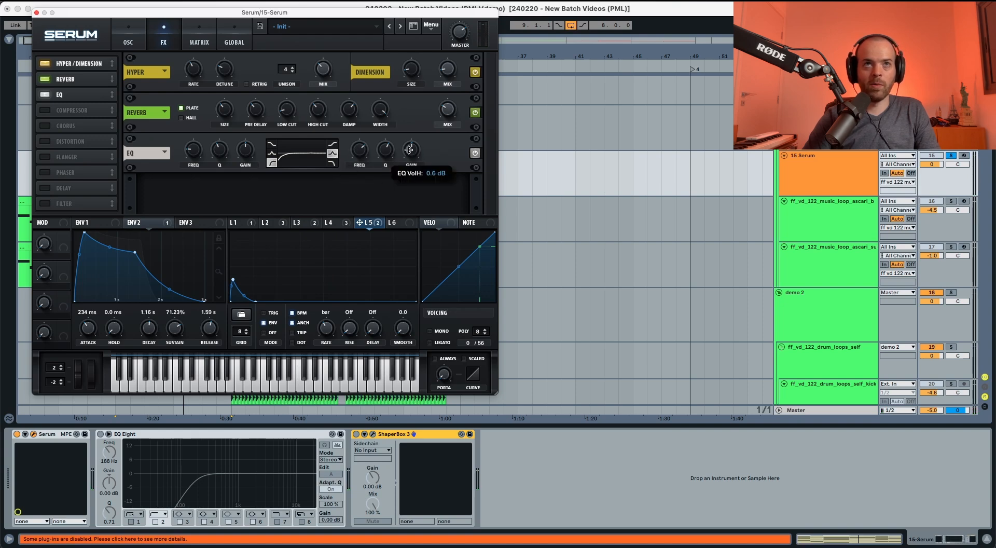
left_click_drag(412, 143, 411, 143)
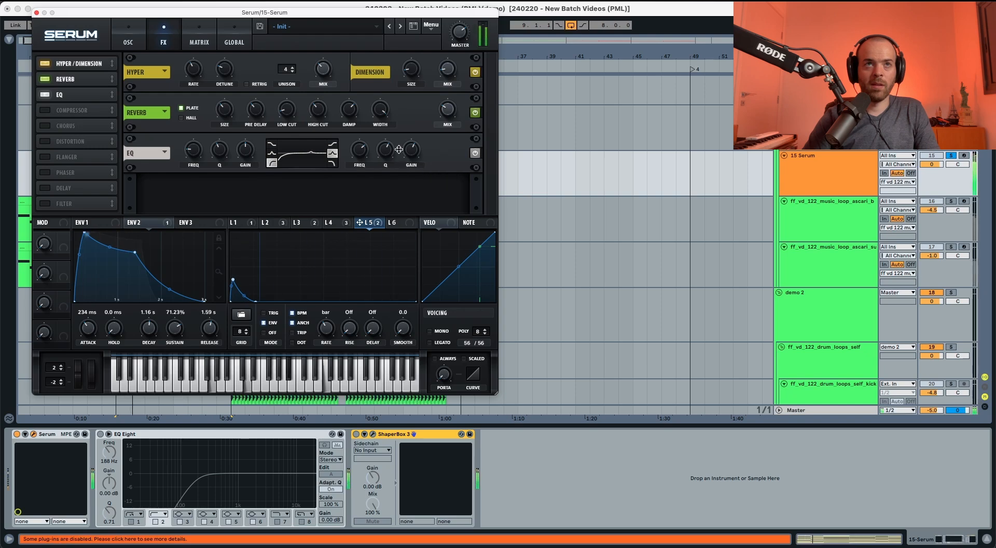
left_click_drag(385, 150, 382, 172)
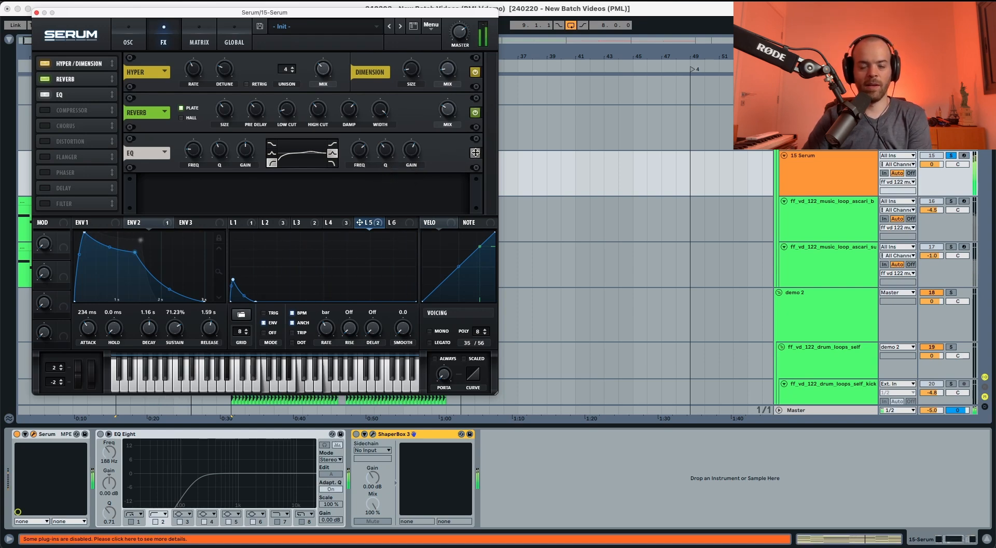
Step: Enable the Compressor and lower its threshold while auditioning the chords
left_click(46, 110)
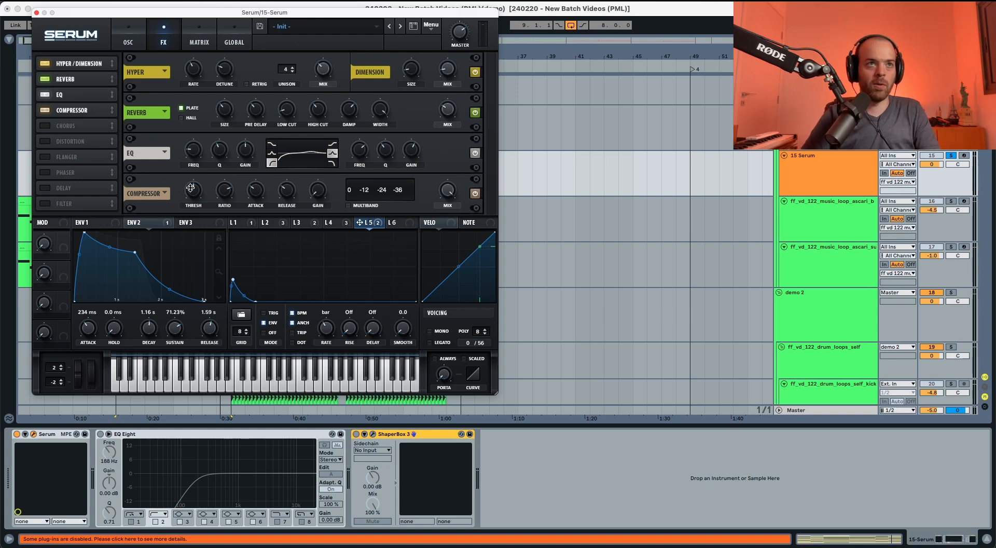
key("space")
left_click_drag(190, 188, 191, 200)
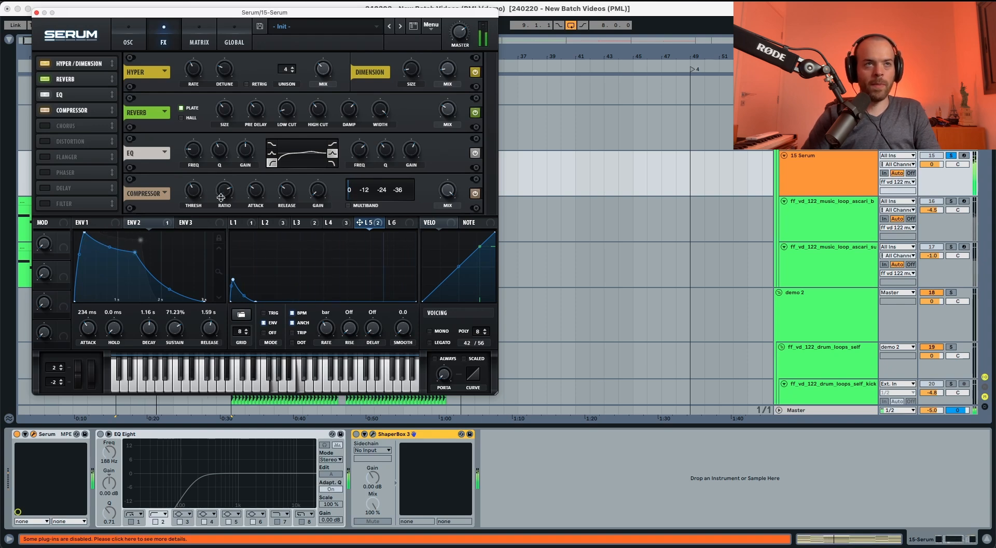
key("space")
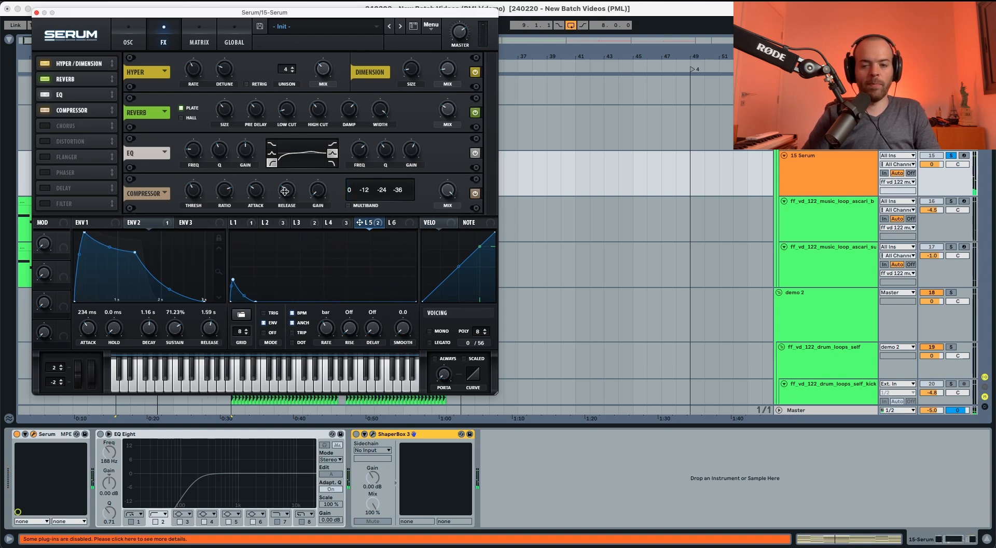
Step: Adjust the Compressor's release and gain, and reduce its mix to about 47
key("space")
left_click_drag(285, 190, 314, 191)
left_click_drag(448, 192, 447, 220)
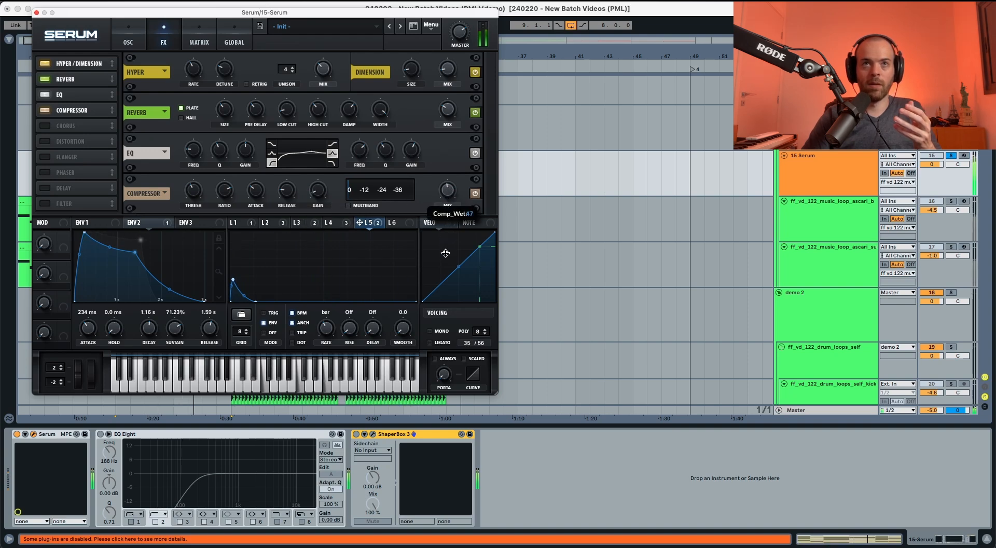
left_click_drag(446, 258, 446, 258)
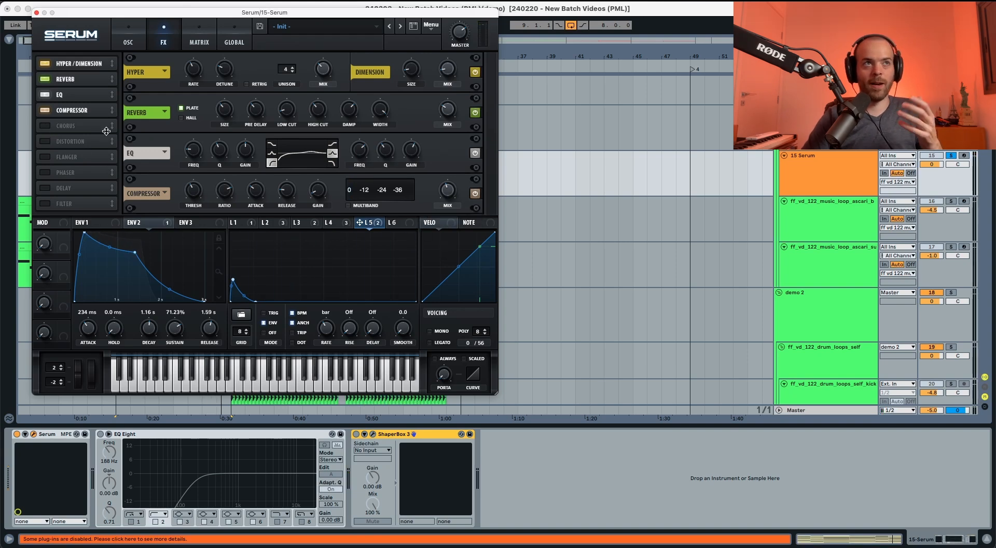
Step: Enable the Chorus, reduce its Delay 1 to about 3.2 ms and raise Delay 2 above zero
left_click(86, 125)
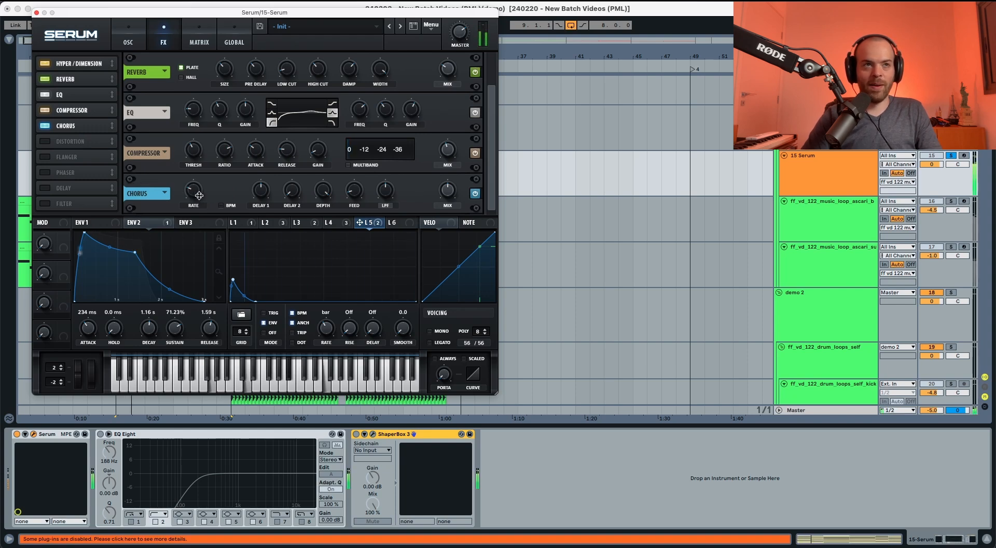
mouse_move(198, 194)
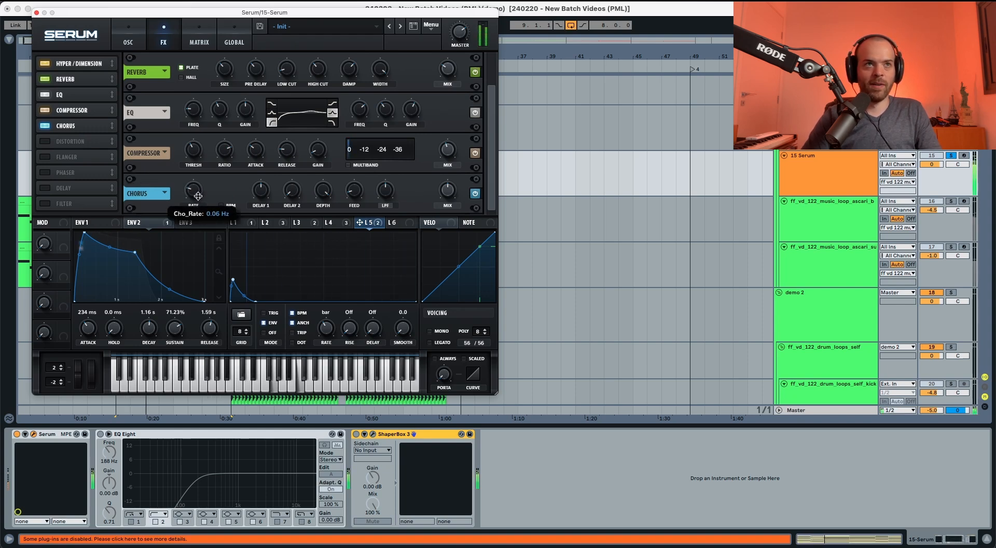
mouse_move(260, 194)
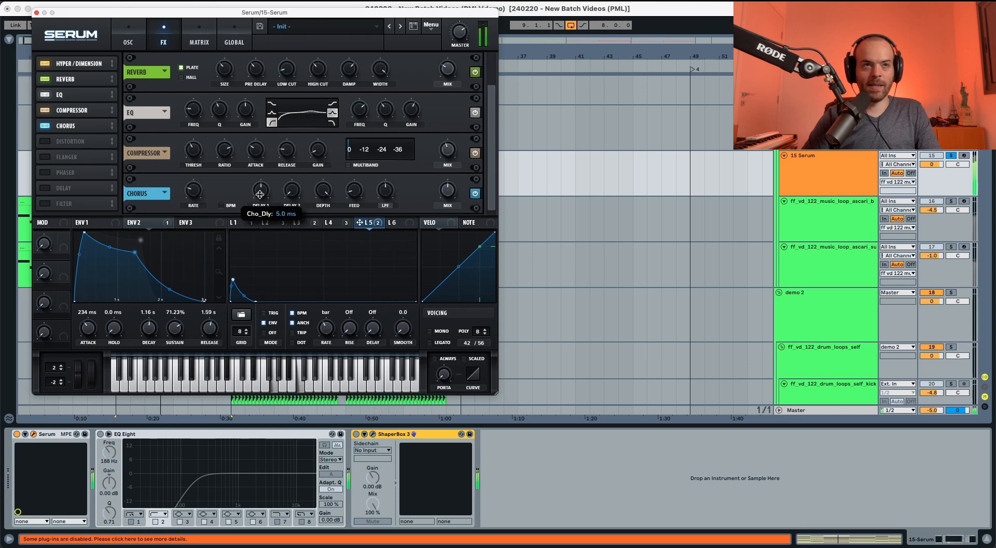
left_click_drag(258, 204, 258, 205)
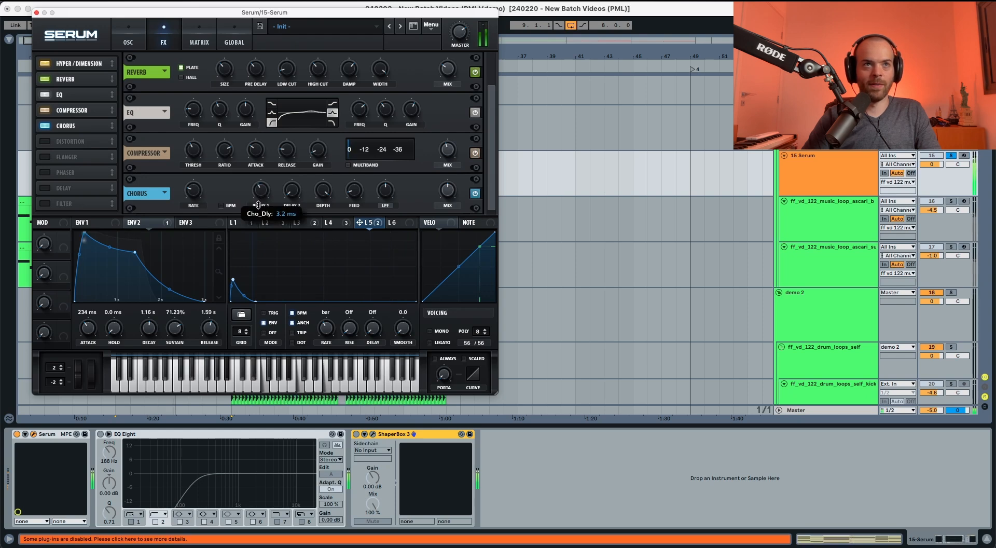
mouse_move(290, 194)
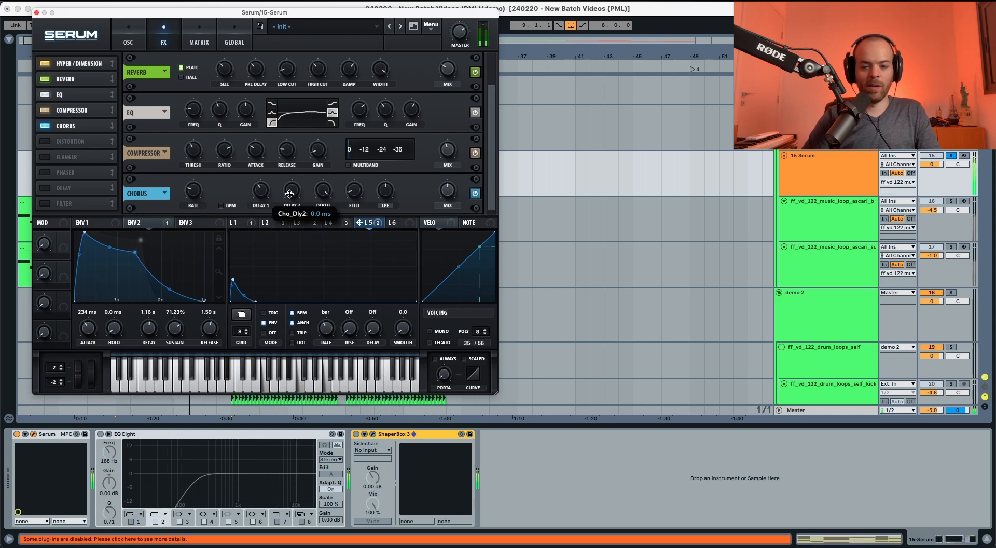
left_click_drag(292, 179, 291, 176)
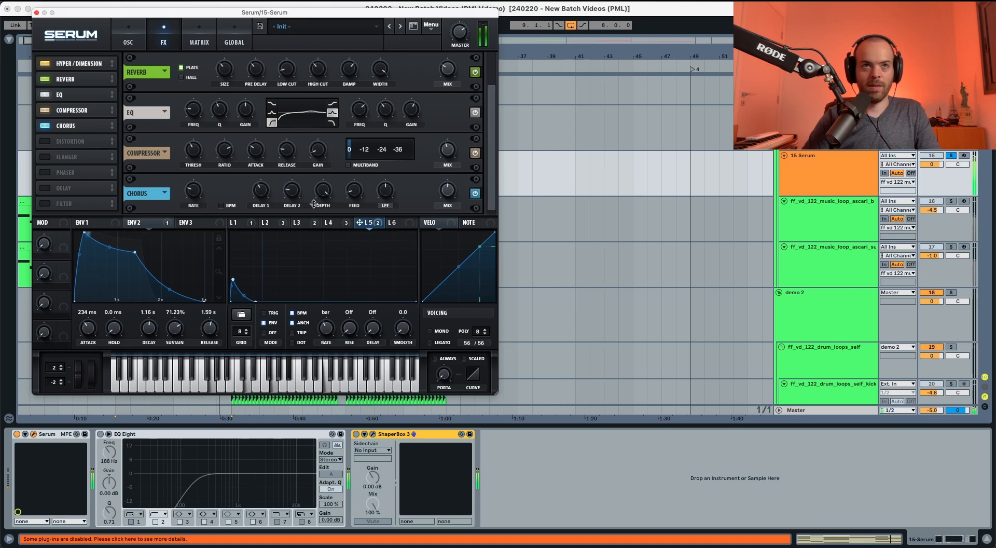
Step: Lower the Chorus depth, open its low-pass filter and reduce its mix
mouse_move(323, 193)
left_click_drag(323, 193, 322, 225)
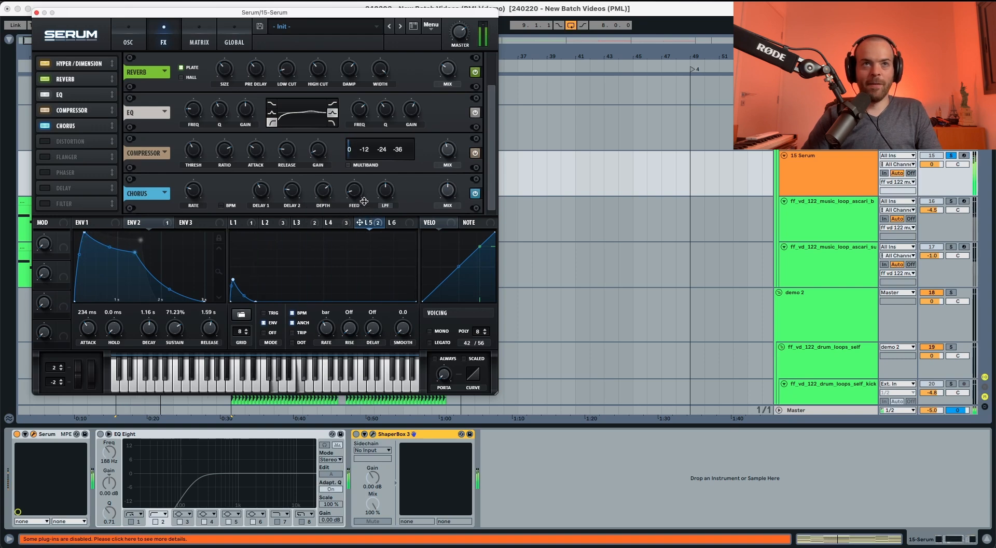
left_click_drag(361, 199, 388, 163)
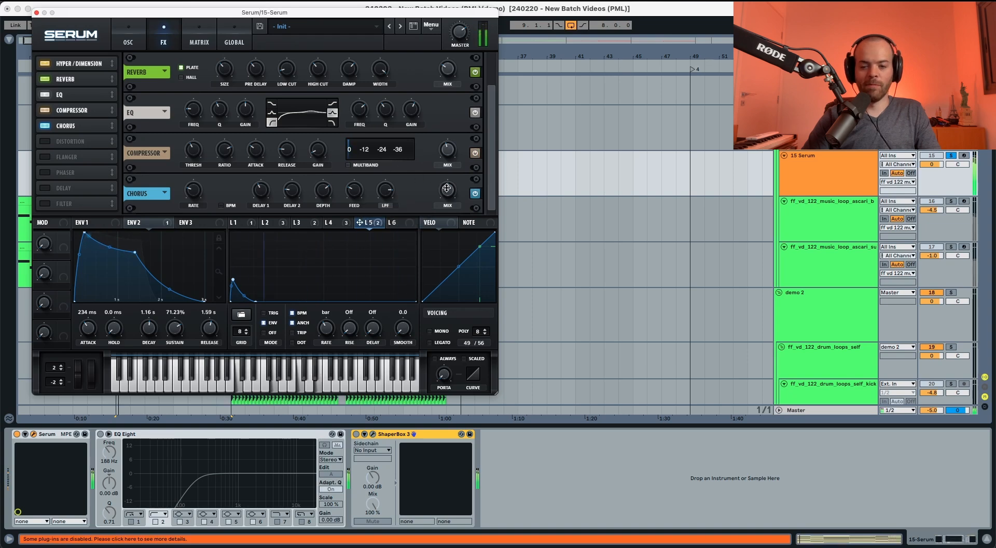
left_click_drag(446, 188, 446, 205)
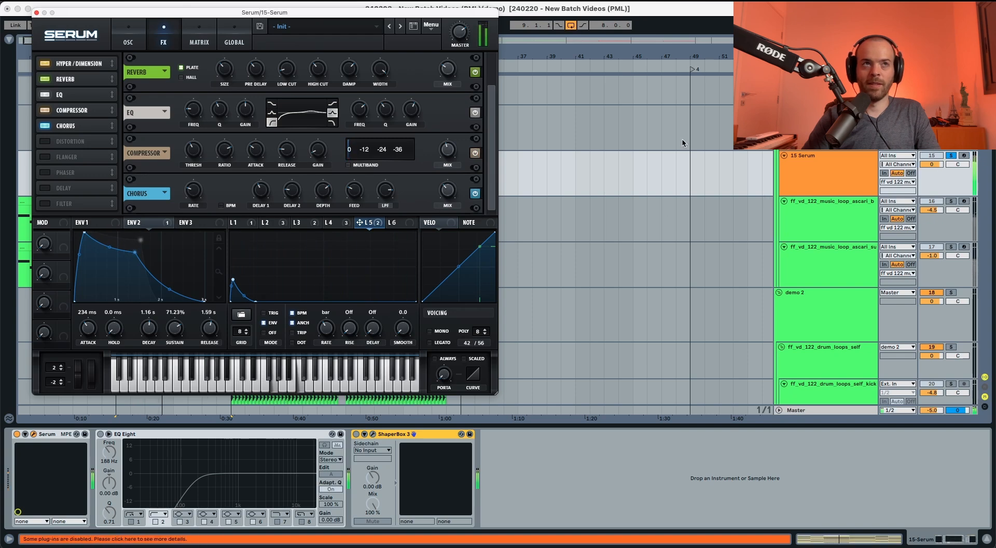
Step: Turn on the EQ Eight and ShaperBox 3 devices on the Serum track and take the track out of solo
left_click(281, 223)
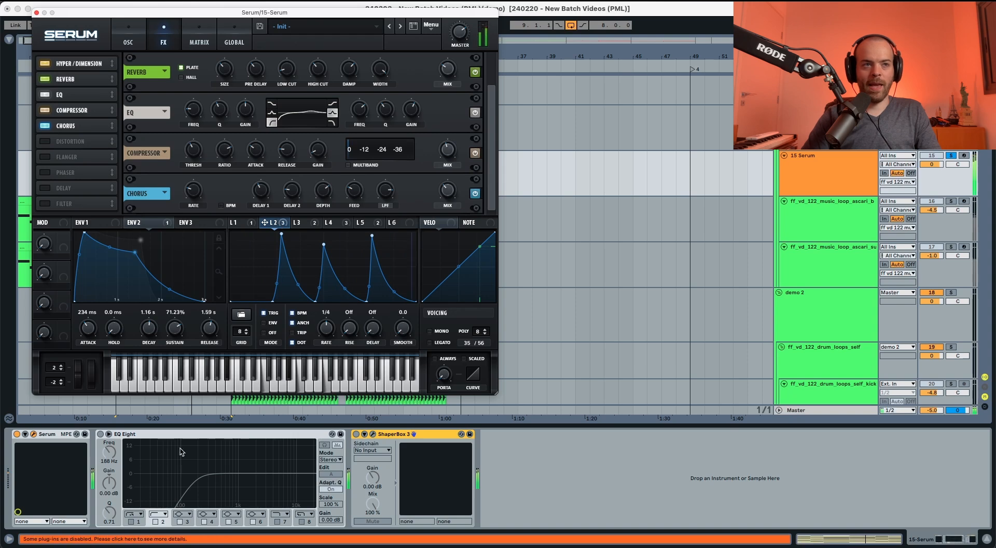
left_click(97, 438)
left_click(100, 435)
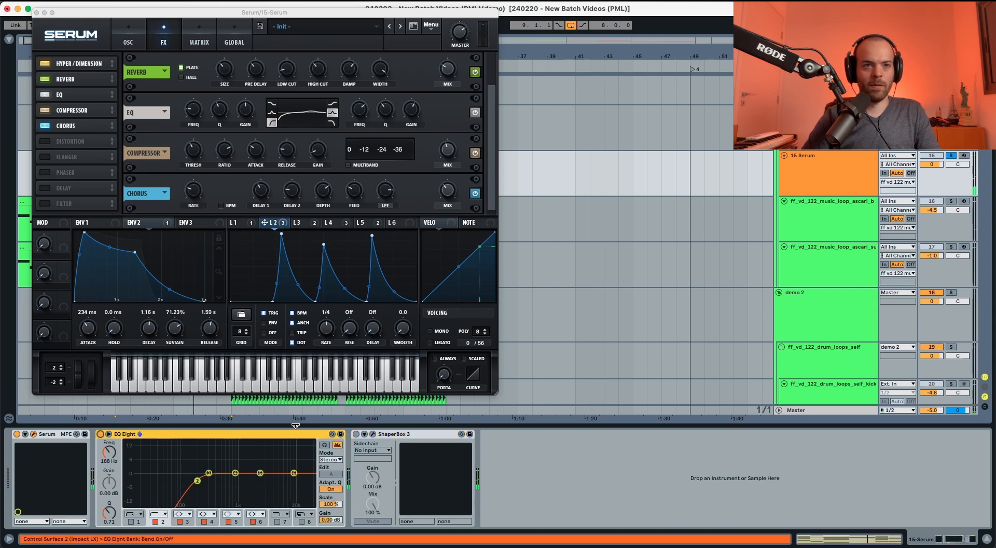
left_click(356, 434)
left_click(954, 156)
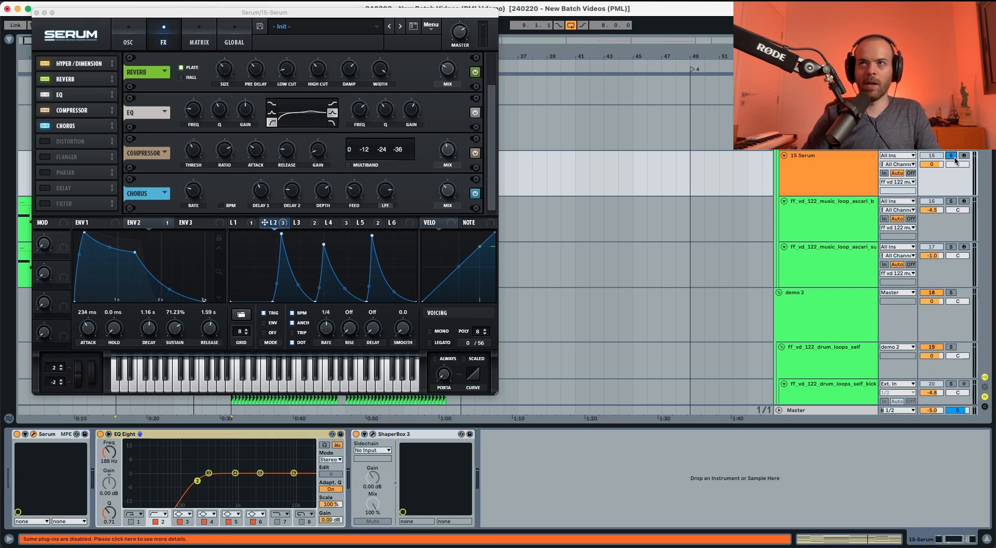